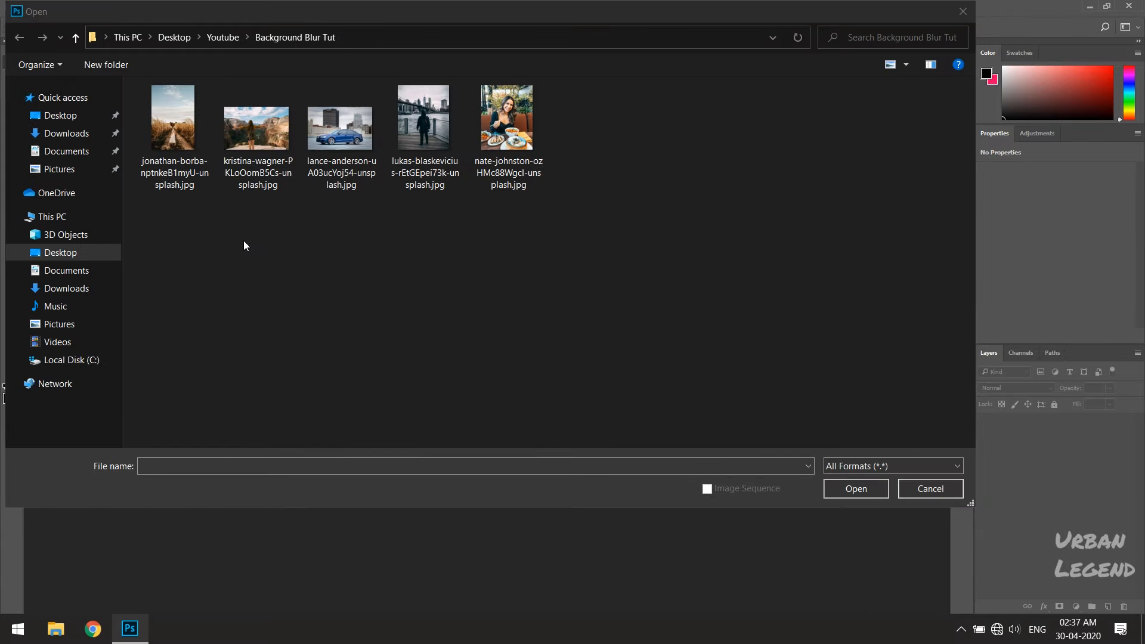
Step: Open the photo of the woman with outstretched arms overlooking the canyon and activate the Brush tool
double_click(254, 136)
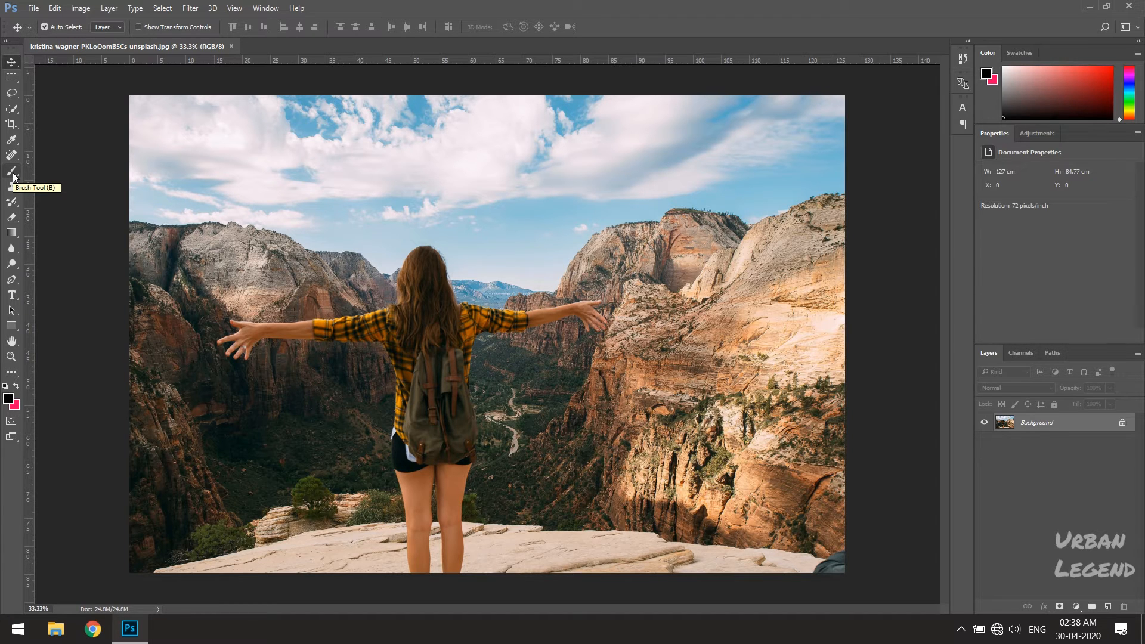
key("b")
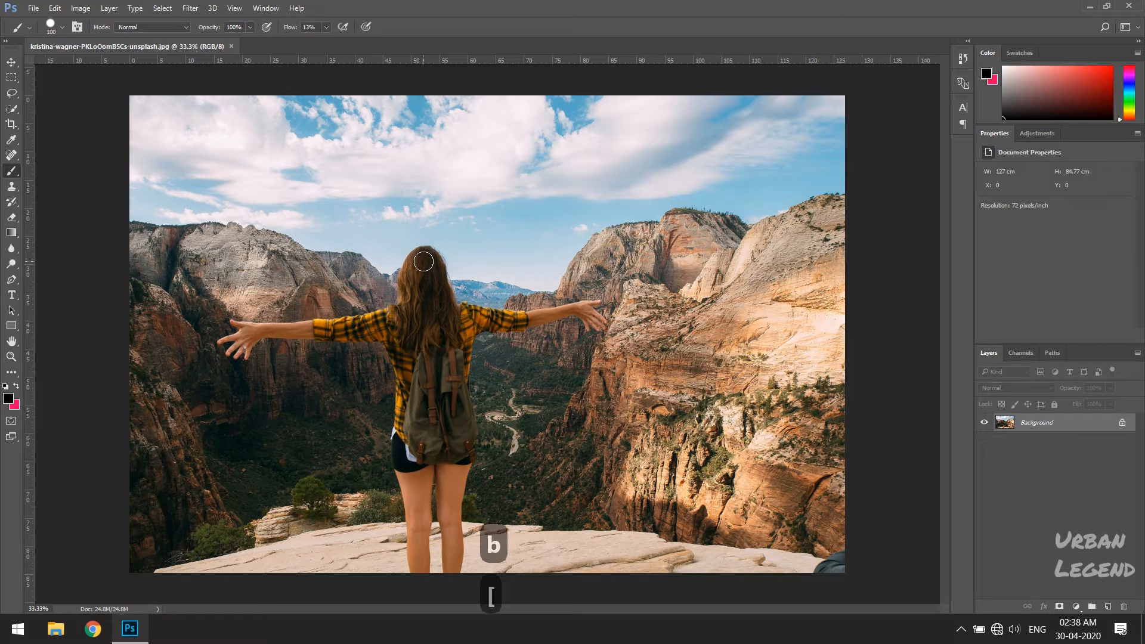
Step: Set the brush size to 150 and its flow to 100%
key("bracketleft")
key("bracketleft")
key("bracketleft")
key("bracketleft")
key("bracketleft")
key("bracketleft")
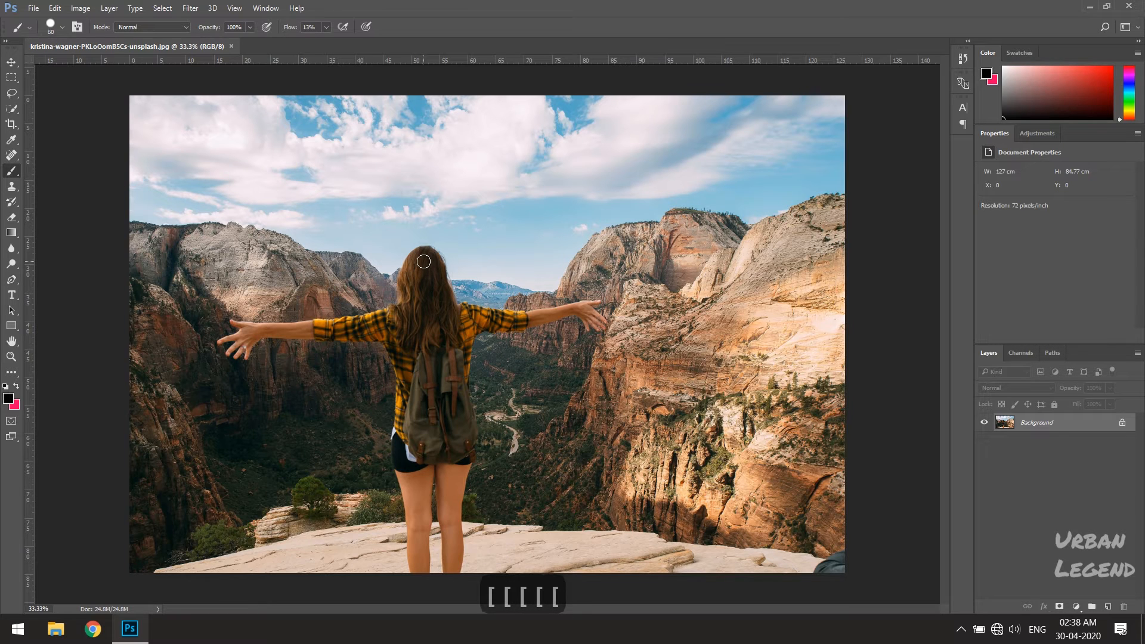
key("bracketright")
key("bracketright")
key("bracketright")
key("bracketright")
key("bracketright")
key("bracketright")
key("bracketright")
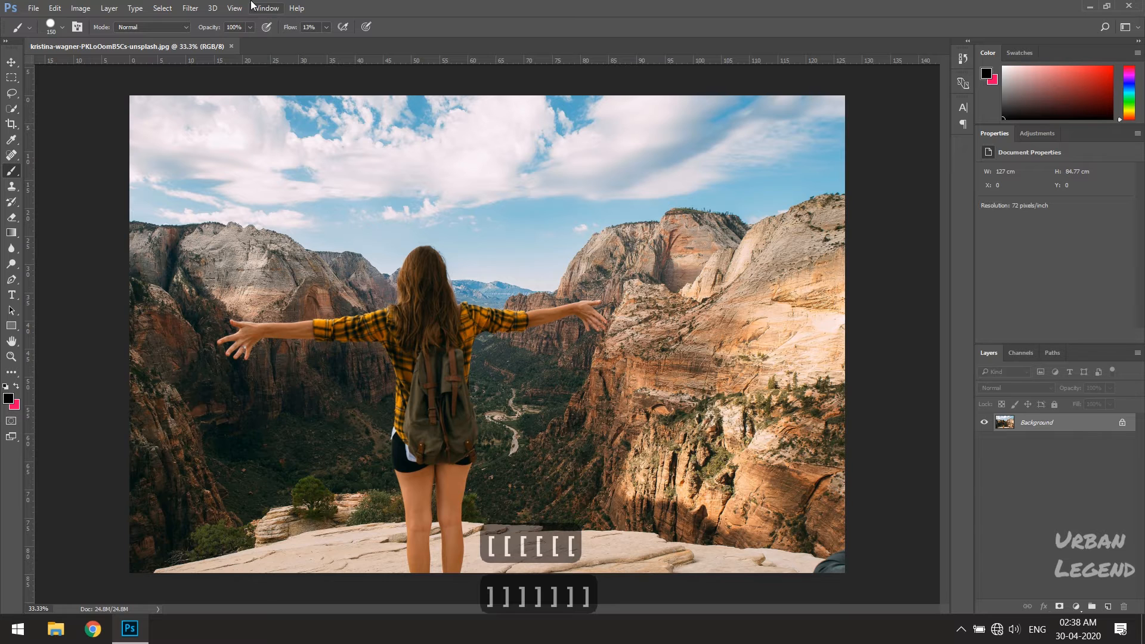
left_click(250, 28)
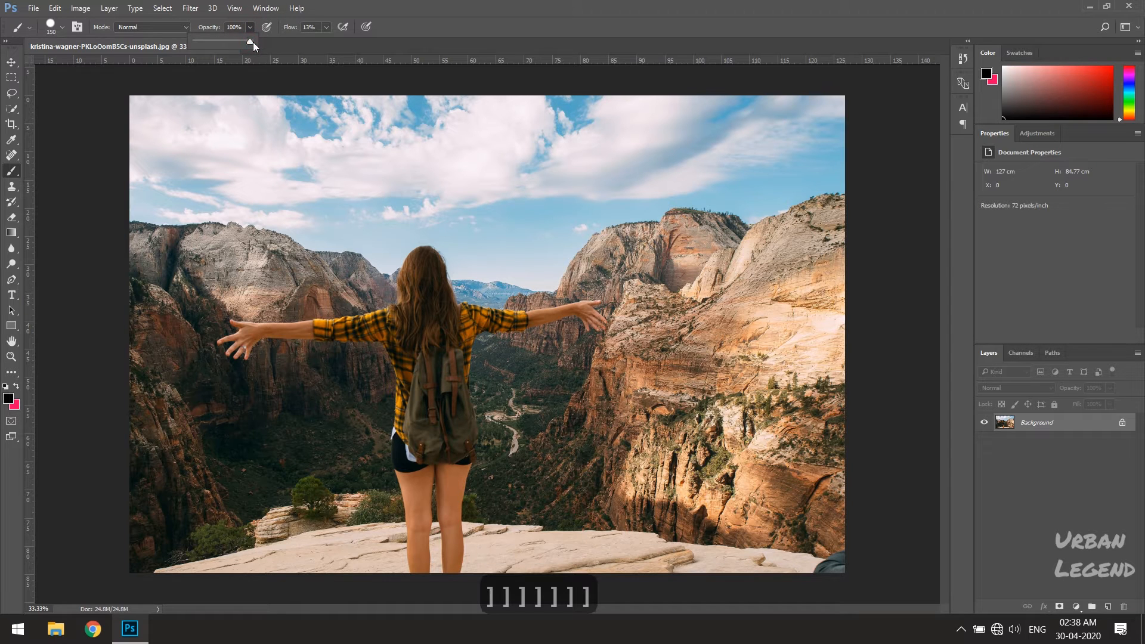
left_click(326, 27)
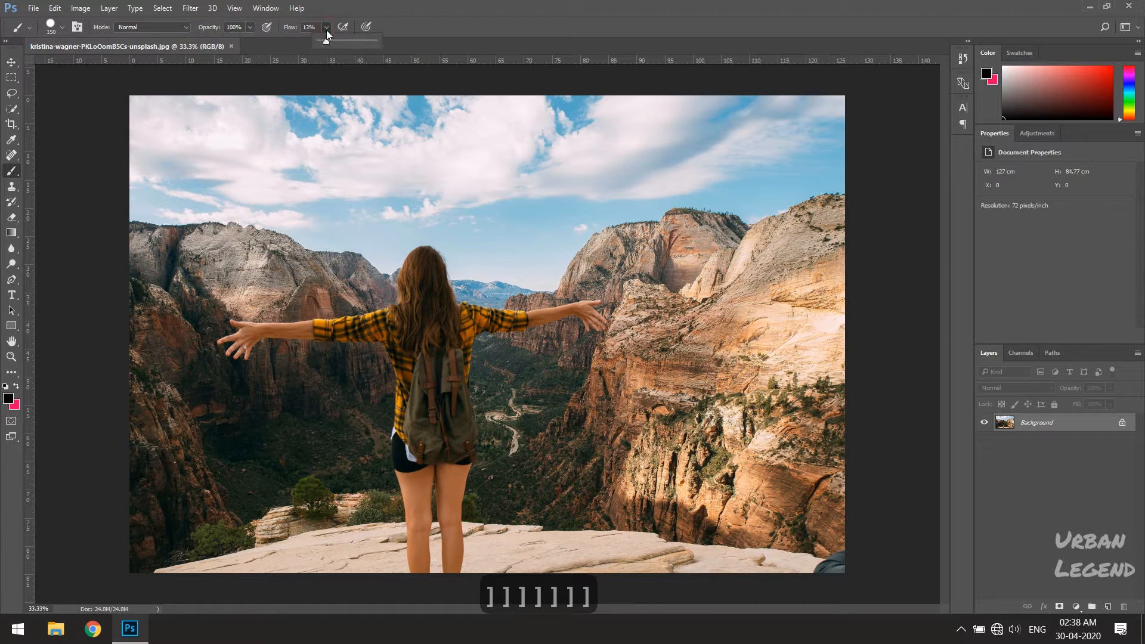
left_click_drag(329, 38, 381, 37)
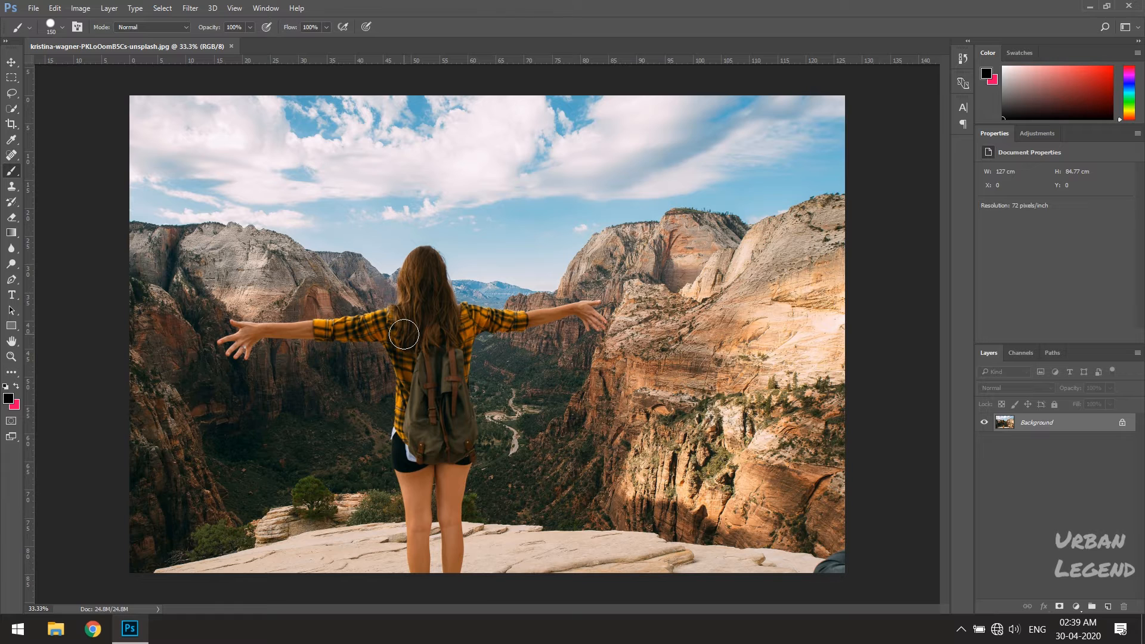
Step: Try Quick Mask mode on the Background layer and leave it again
key("q")
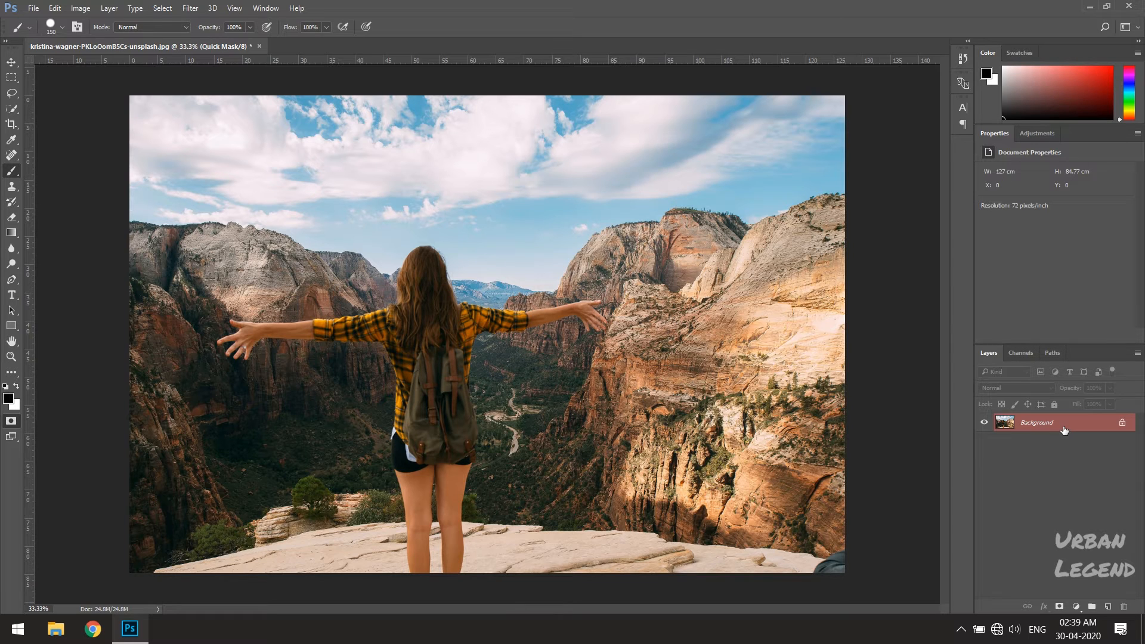
key("q")
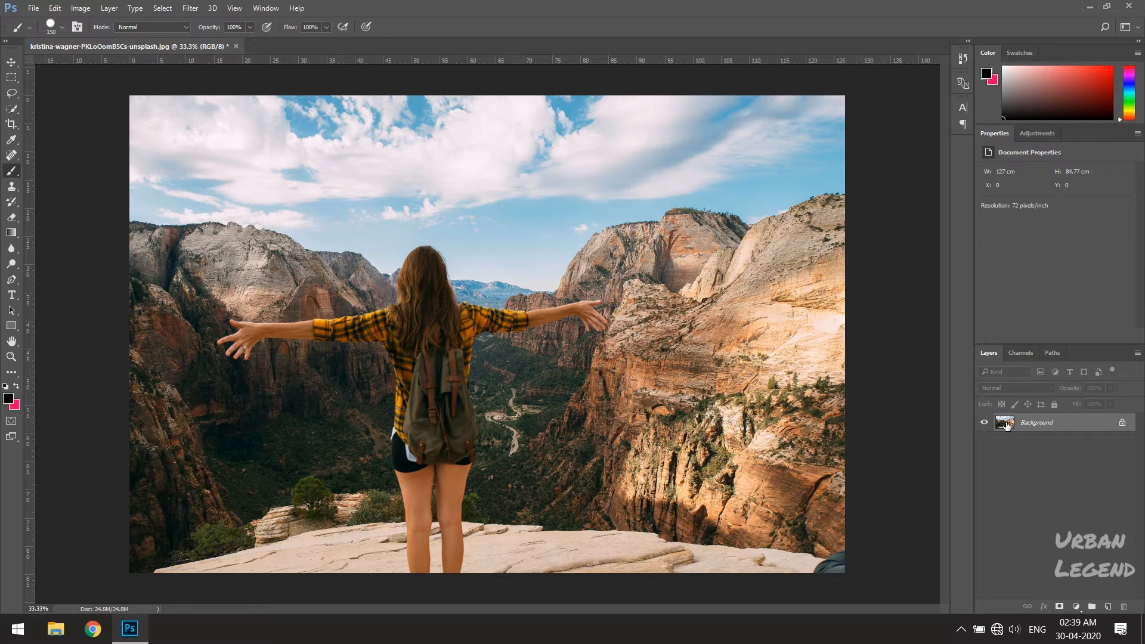
Step: Duplicate the Background layer under the name Demo and enter Quick Mask mode on it
left_click_drag(1006, 425, 1005, 422)
key("ctrl+j")
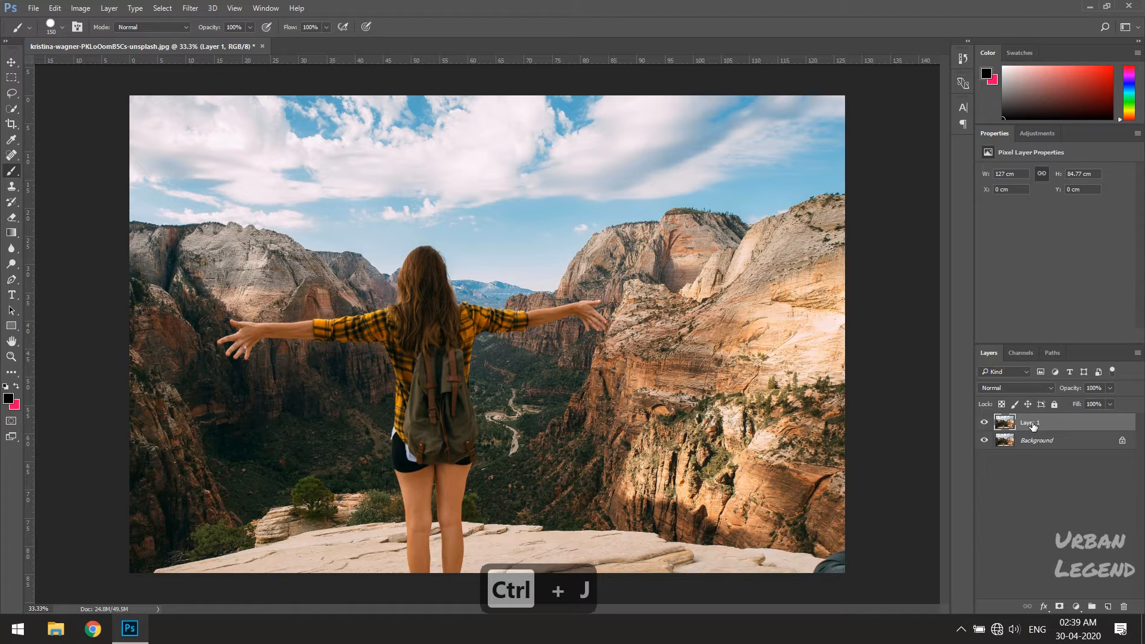
double_click(1033, 424)
type("Deom")
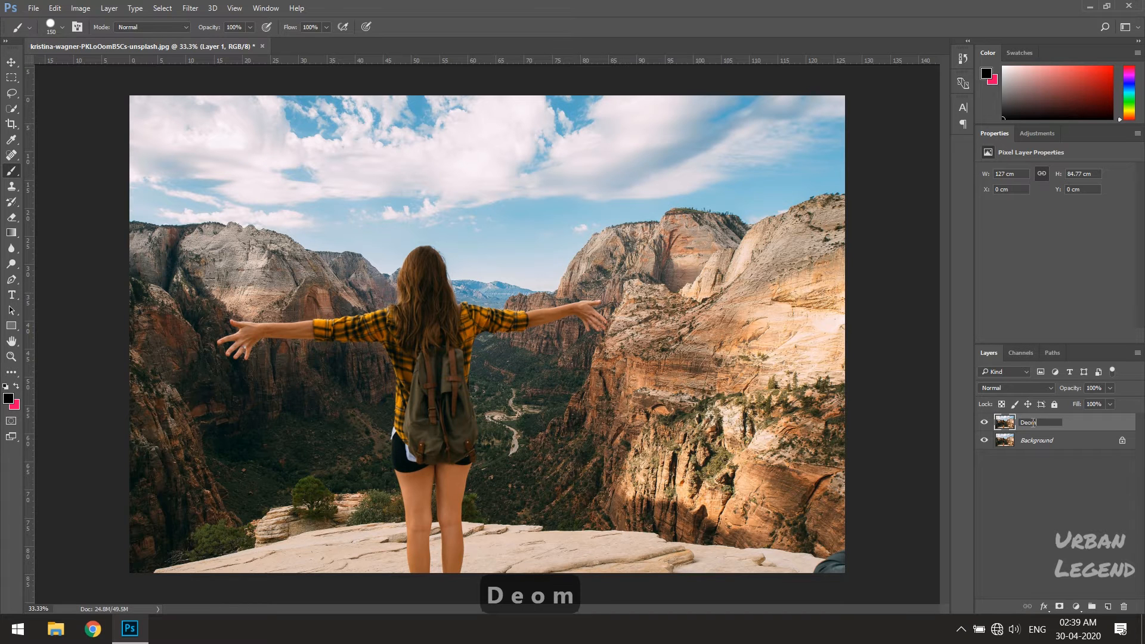
key("BackSpace")
key("BackSpace")
type("mo")
key("Return")
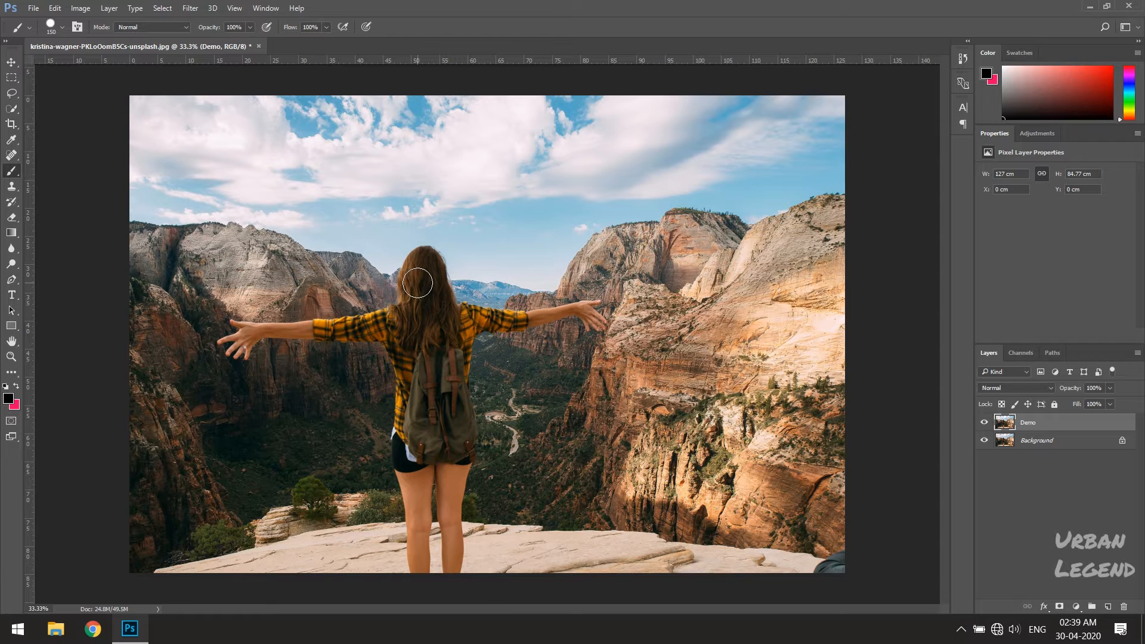
key("q")
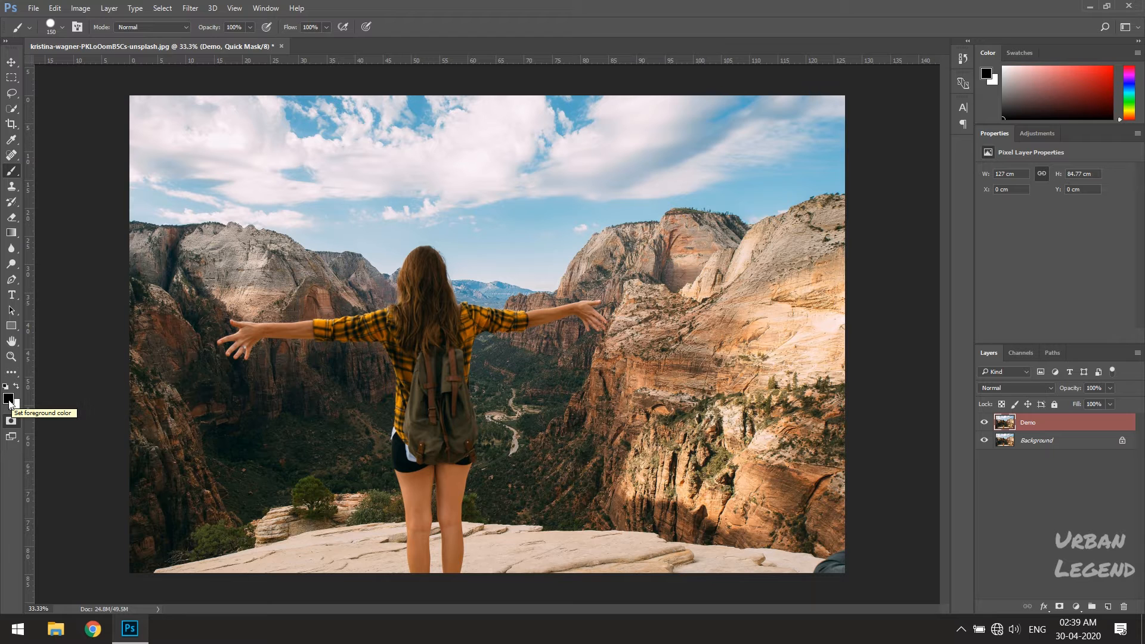
Step: Paint trial mask strokes across the photo at brush size 150 and preview them as a selection
left_click(233, 189)
mouse_move(233, 189)
left_mouse_down()
mouse_move(596, 195)
mouse_move(647, 468)
mouse_move(626, 549)
mouse_move(137, 469)
mouse_move(221, 167)
left_mouse_up()
key("q")
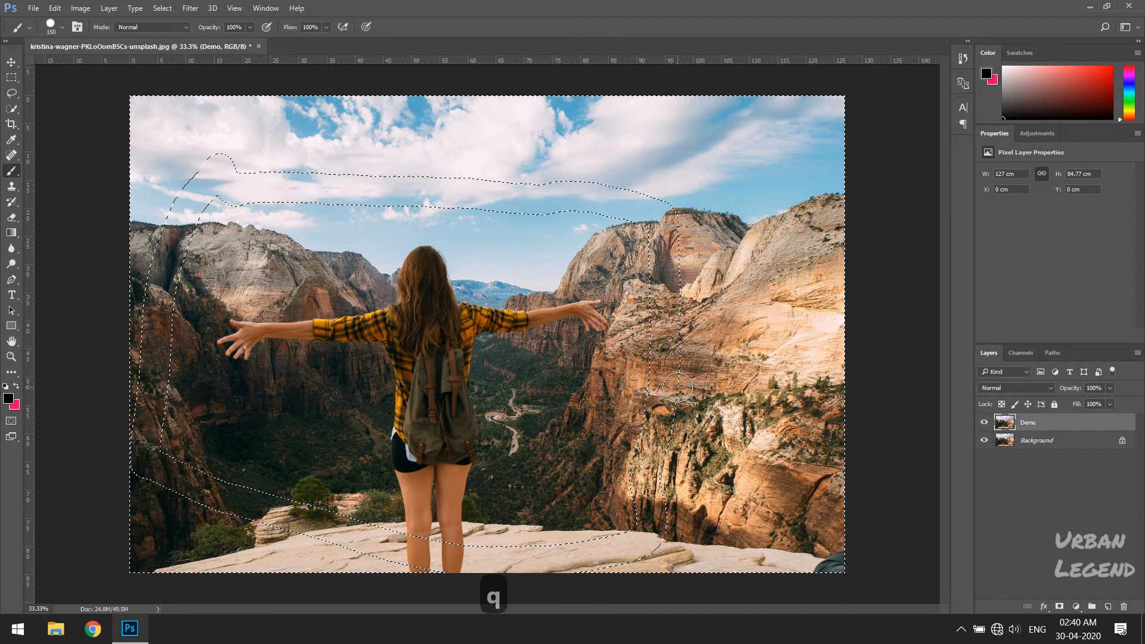
key("q")
mouse_move(203, 209)
left_mouse_down()
mouse_move(696, 385)
mouse_move(560, 440)
left_mouse_up()
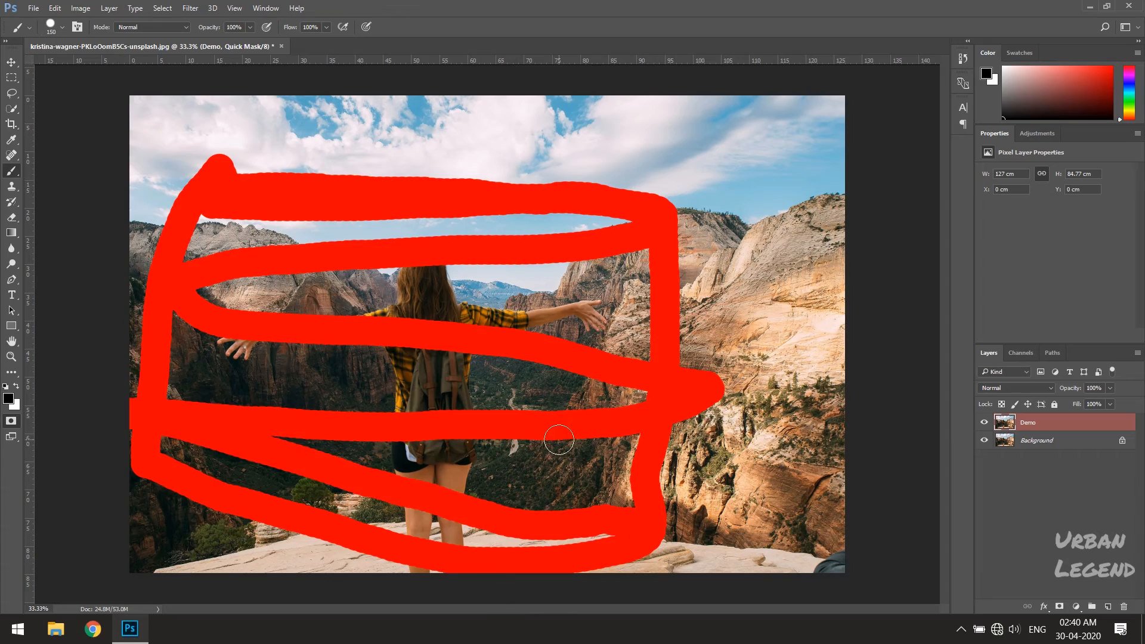
key("q")
key("q")
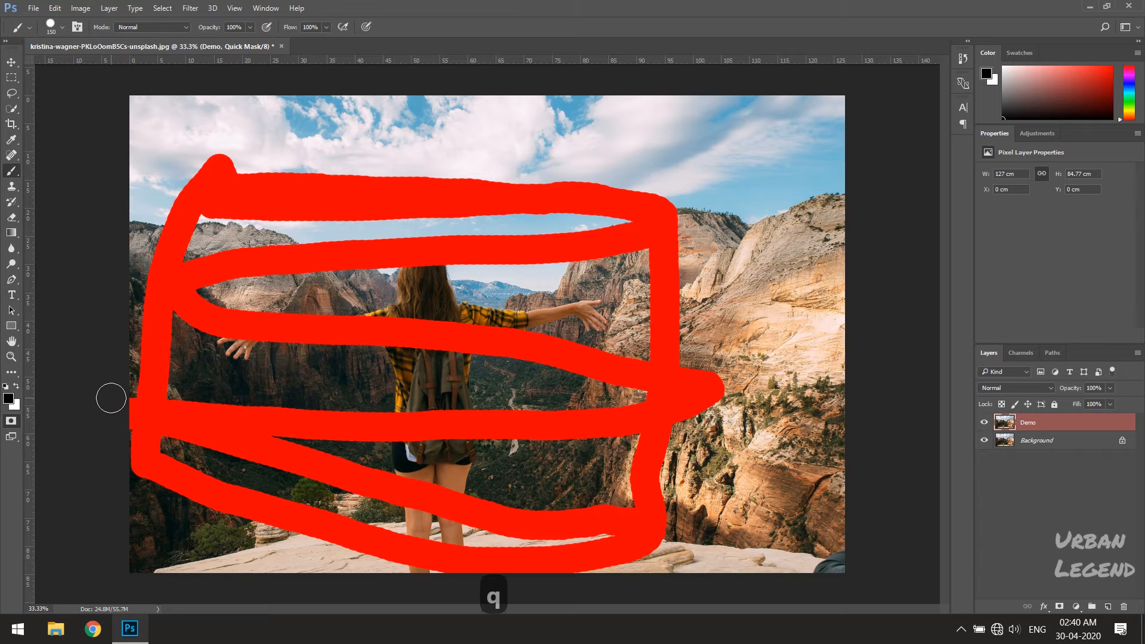
Step: Erase all trial mask strokes by painting with white, enlarging the brush to size 1300
key("x")
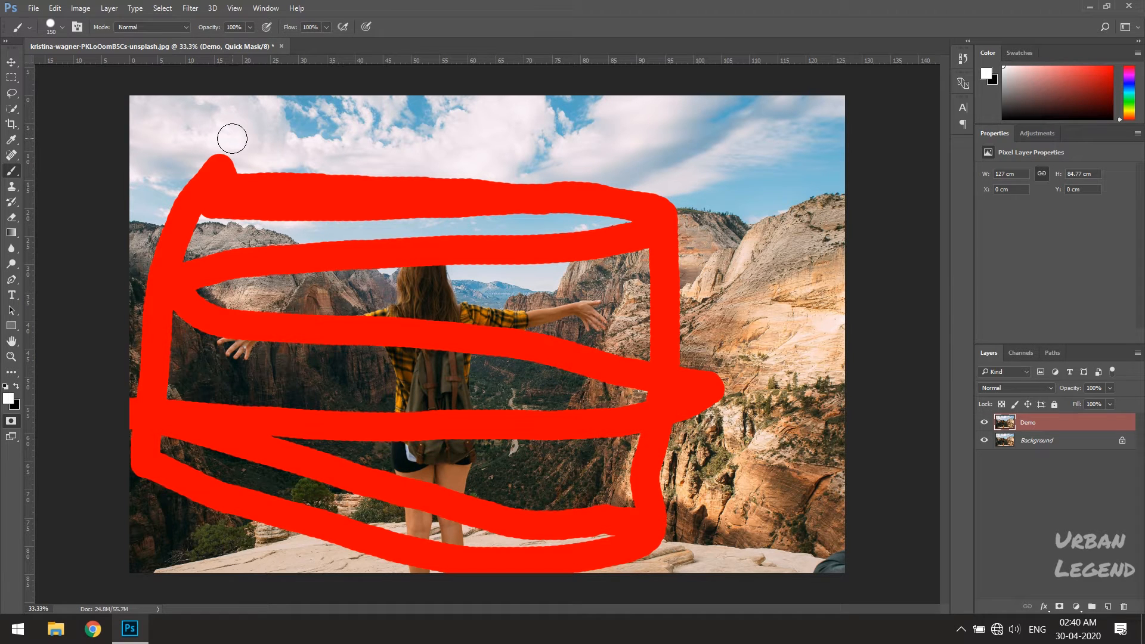
mouse_move(222, 138)
left_mouse_down()
mouse_move(213, 216)
mouse_move(245, 149)
mouse_move(237, 216)
mouse_move(300, 197)
mouse_move(460, 217)
mouse_move(311, 213)
mouse_move(256, 233)
mouse_move(254, 189)
mouse_move(311, 173)
mouse_move(257, 177)
mouse_move(358, 179)
left_mouse_up()
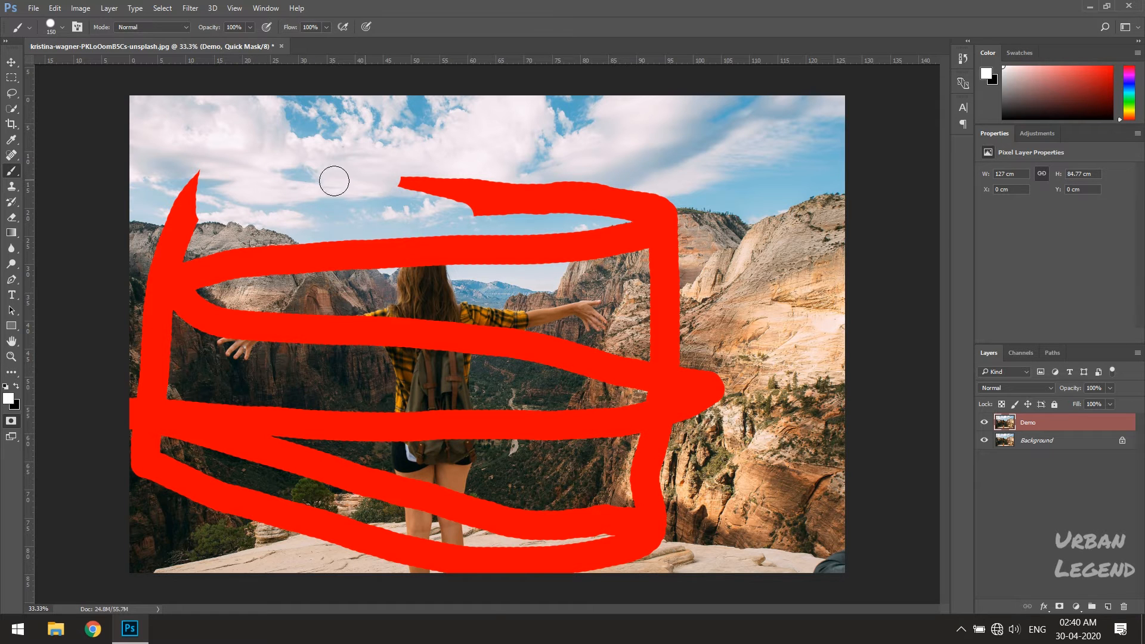
key("bracketright")
key("bracketright")
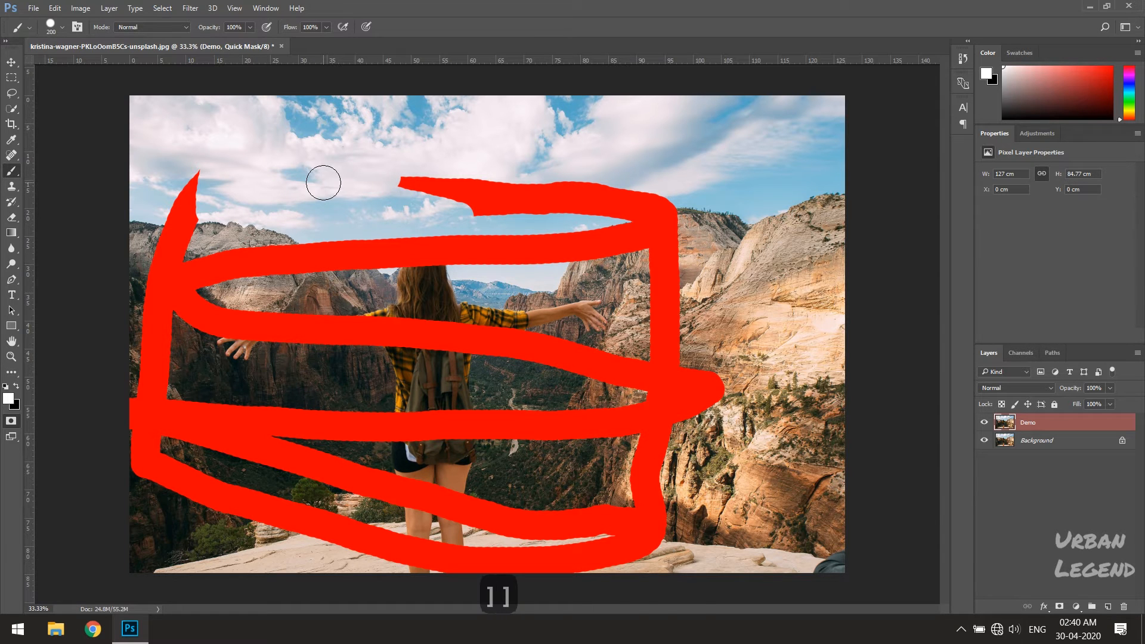
key("bracketright")
key("bracketright")
key("bracketright")
key("bracketright")
key("bracketright")
key("bracketright")
key("bracketright")
key("bracketright")
key("bracketright")
key("bracketright")
key("bracketright")
key("bracketright")
mouse_move(251, 155)
left_mouse_down()
mouse_move(235, 192)
mouse_move(261, 483)
mouse_move(615, 477)
mouse_move(639, 268)
mouse_move(294, 302)
left_mouse_up()
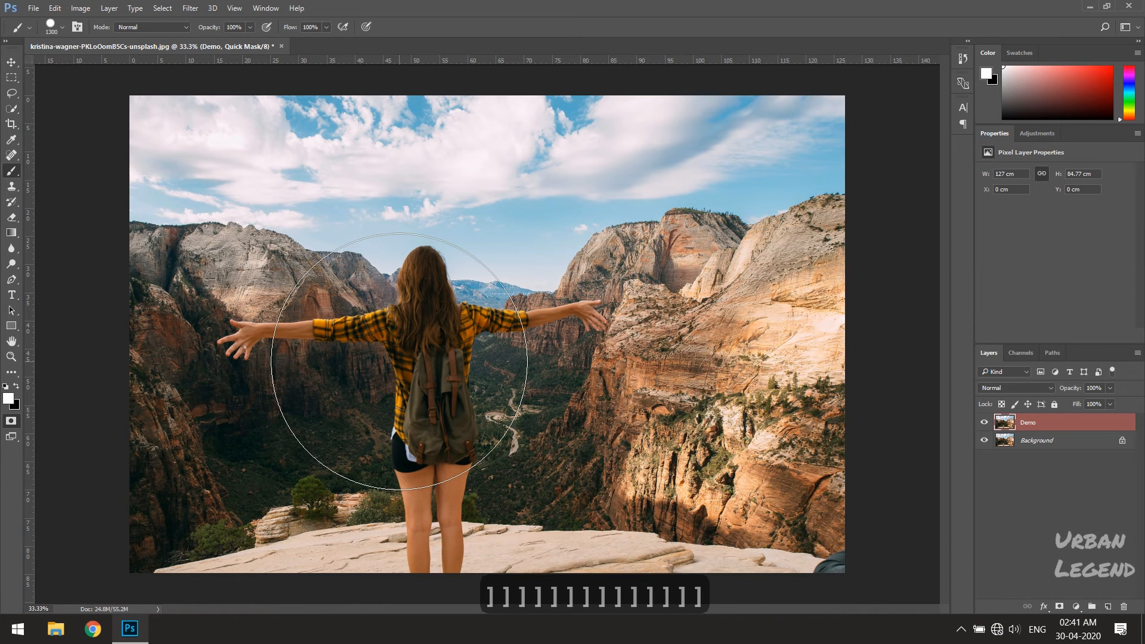
Step: Mask the woman's head, torso and legs by painting with black at brush size 125
key("bracketleft")
key("bracketleft")
key("bracketleft")
key("bracketleft")
key("bracketleft")
key("bracketleft")
key("bracketleft")
key("bracketleft")
key("bracketleft")
key("bracketleft")
key("bracketleft")
key("bracketleft")
key("bracketleft")
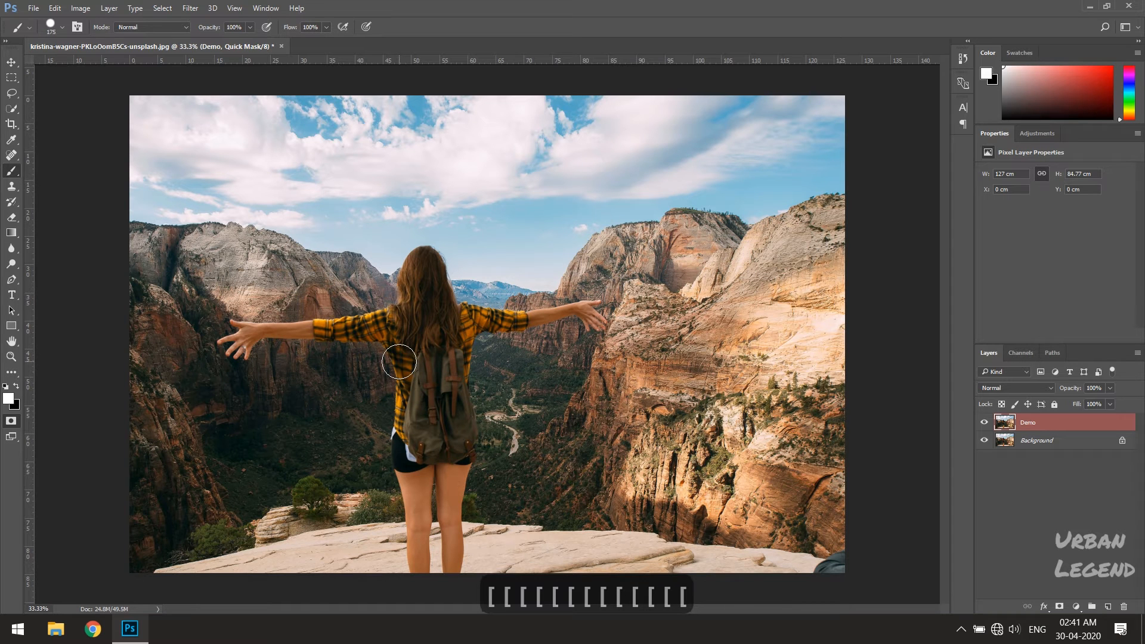
key("x")
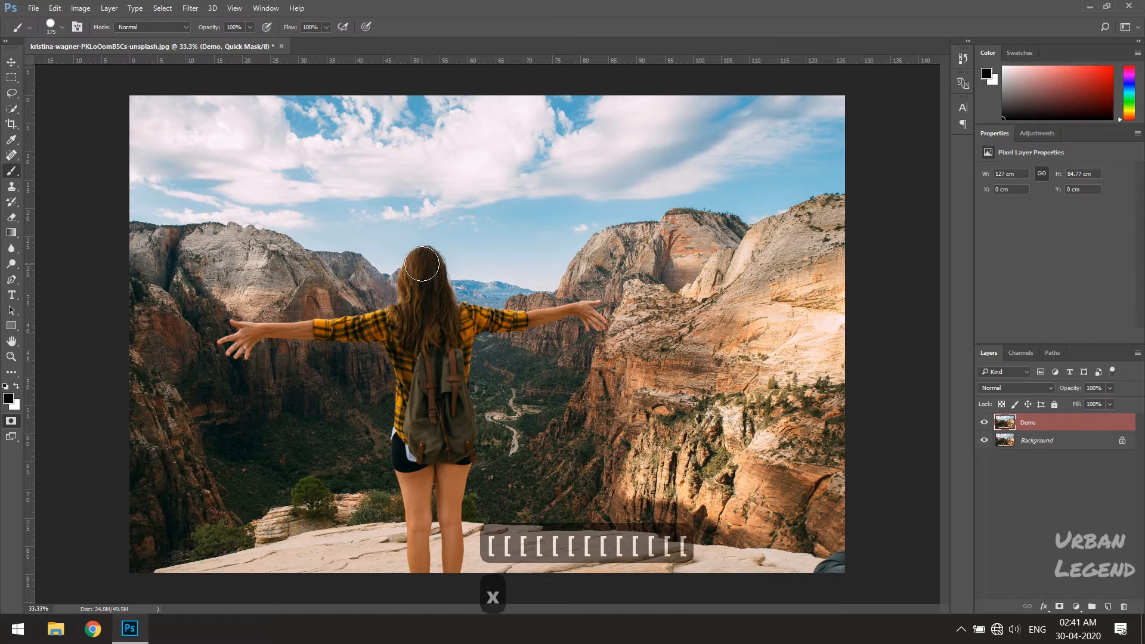
key("bracketleft")
key("bracketleft")
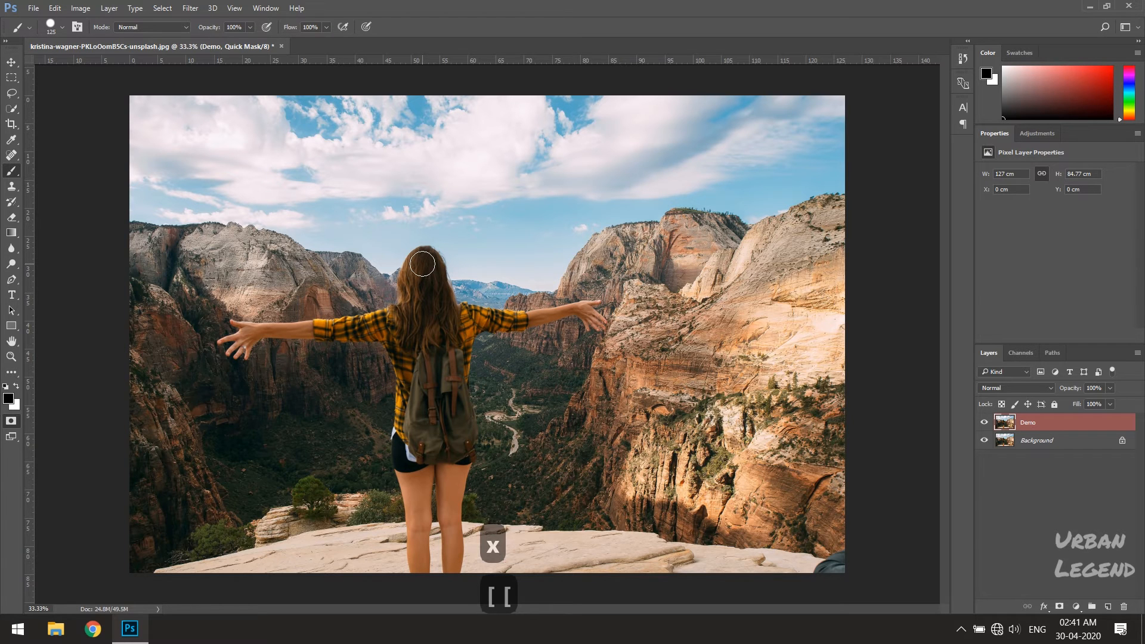
mouse_move(421, 262)
left_mouse_down()
mouse_move(406, 434)
mouse_move(419, 564)
left_mouse_up()
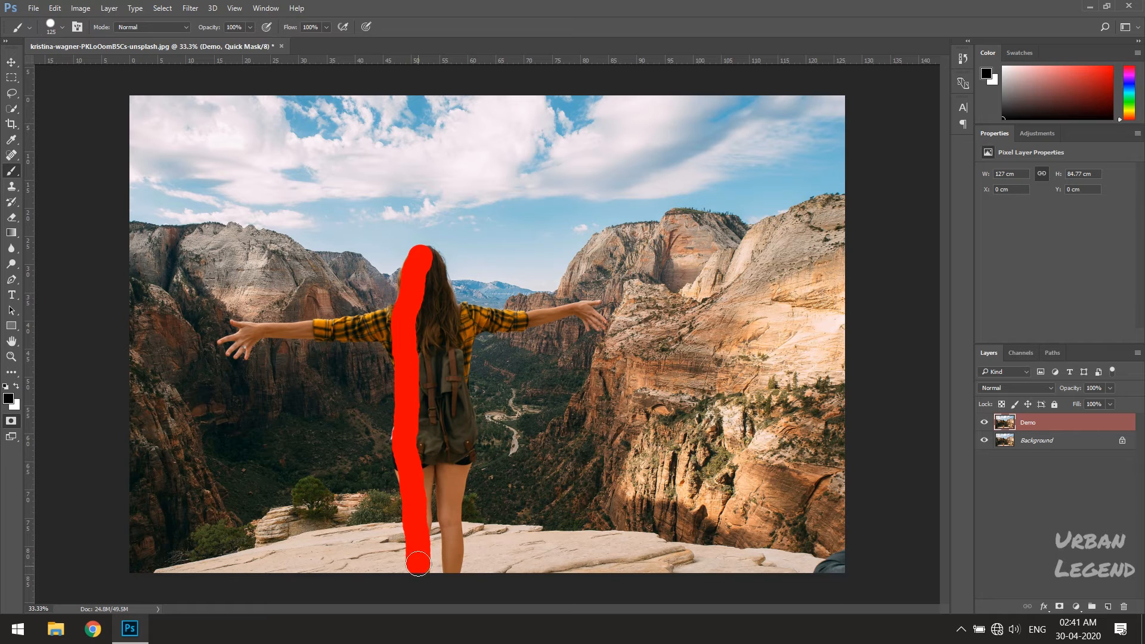
left_click(428, 443)
mouse_move(429, 443)
left_mouse_down()
mouse_move(446, 484)
mouse_move(451, 573)
left_mouse_up()
mouse_move(451, 495)
left_mouse_down()
mouse_move(456, 325)
mouse_move(425, 259)
mouse_move(439, 462)
mouse_move(418, 396)
mouse_move(467, 322)
left_mouse_up()
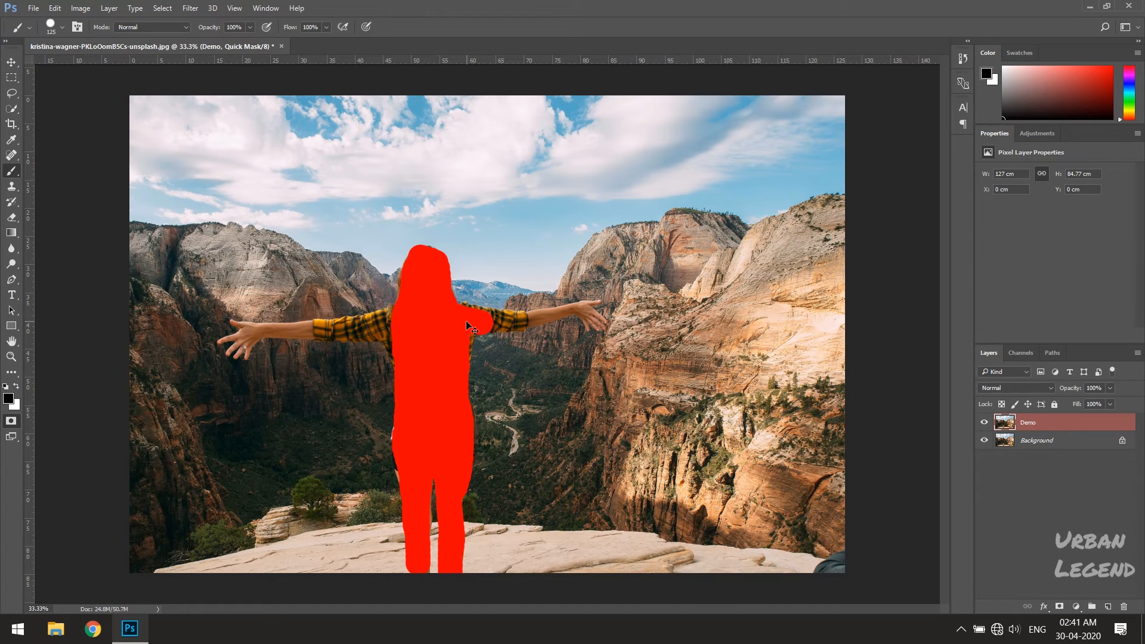
Step: Extend the mask over the woman's right arm and hand using brush size 60
key("ctrl+equal")
key("ctrl+equal")
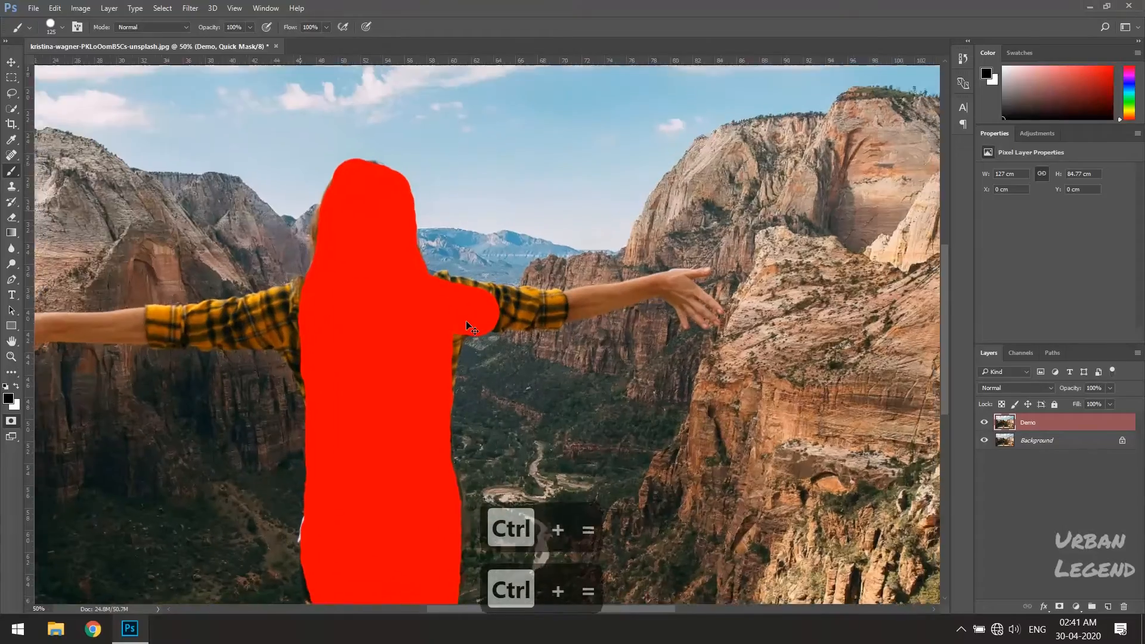
key("ctrl+equal")
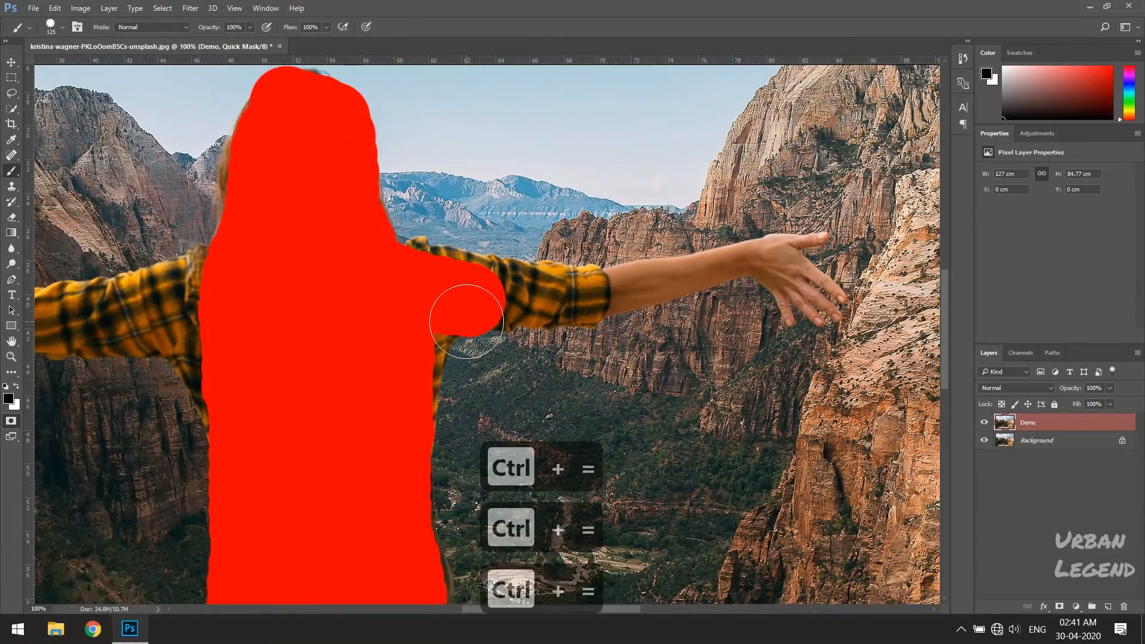
key("bracketleft")
key("bracketleft")
key("bracketleft")
key("bracketleft")
key("bracketleft")
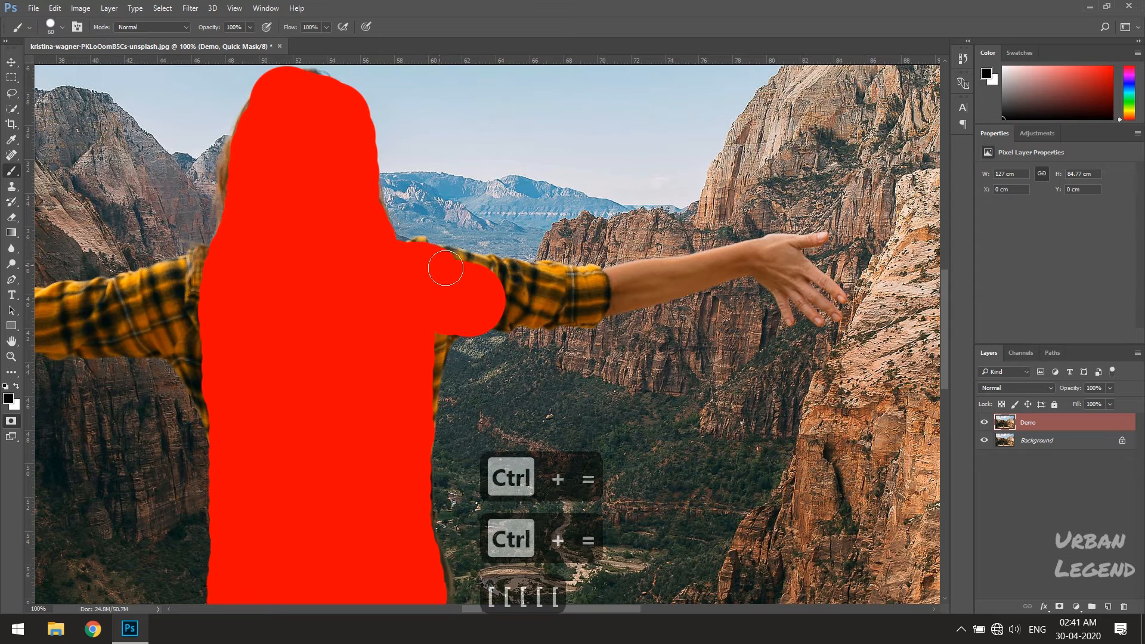
mouse_move(491, 275)
left_mouse_down()
mouse_move(616, 284)
mouse_move(770, 252)
mouse_move(828, 307)
mouse_move(811, 308)
mouse_move(764, 273)
left_mouse_up()
mouse_move(778, 274)
left_mouse_down()
mouse_move(786, 306)
mouse_move(795, 304)
left_mouse_up()
mouse_move(722, 275)
left_mouse_down()
mouse_move(585, 305)
mouse_move(496, 312)
left_mouse_up()
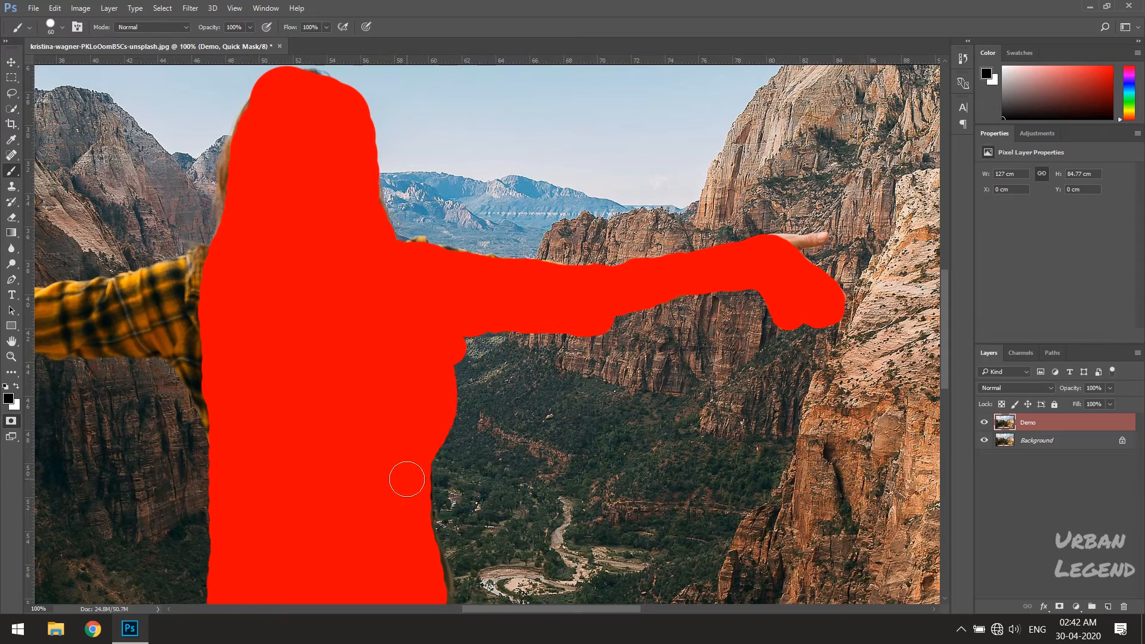
Step: Extend the mask over the woman's left arm and hand with the same brush
scroll(404, 478, "left", 5)
scroll(446, 298, "left", 2)
mouse_move(299, 322)
left_mouse_down()
mouse_move(330, 318)
mouse_move(129, 325)
mouse_move(74, 386)
mouse_move(456, 294)
mouse_move(241, 319)
mouse_move(92, 317)
mouse_move(516, 278)
mouse_move(591, 128)
mouse_move(764, 257)
mouse_move(888, 283)
mouse_move(431, 333)
left_mouse_up()
key("ctrl+minus")
key("ctrl+minus")
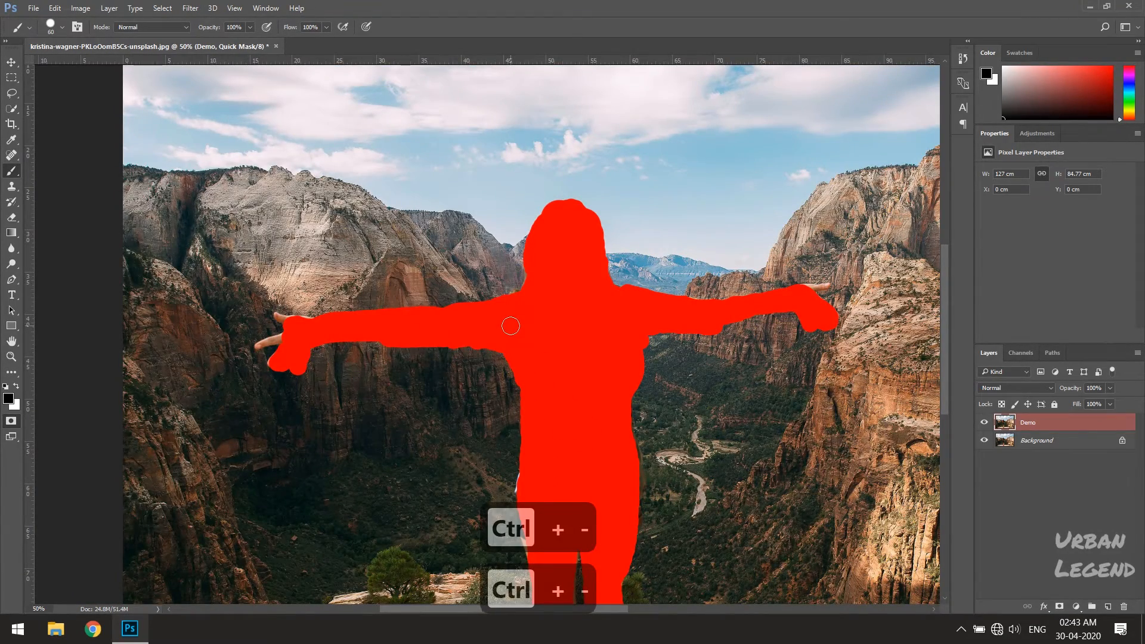
Step: Paint an excess mask stroke above the left arm, then erase it with white and restore black as foreground colour
left_click_drag(509, 322, 425, 272)
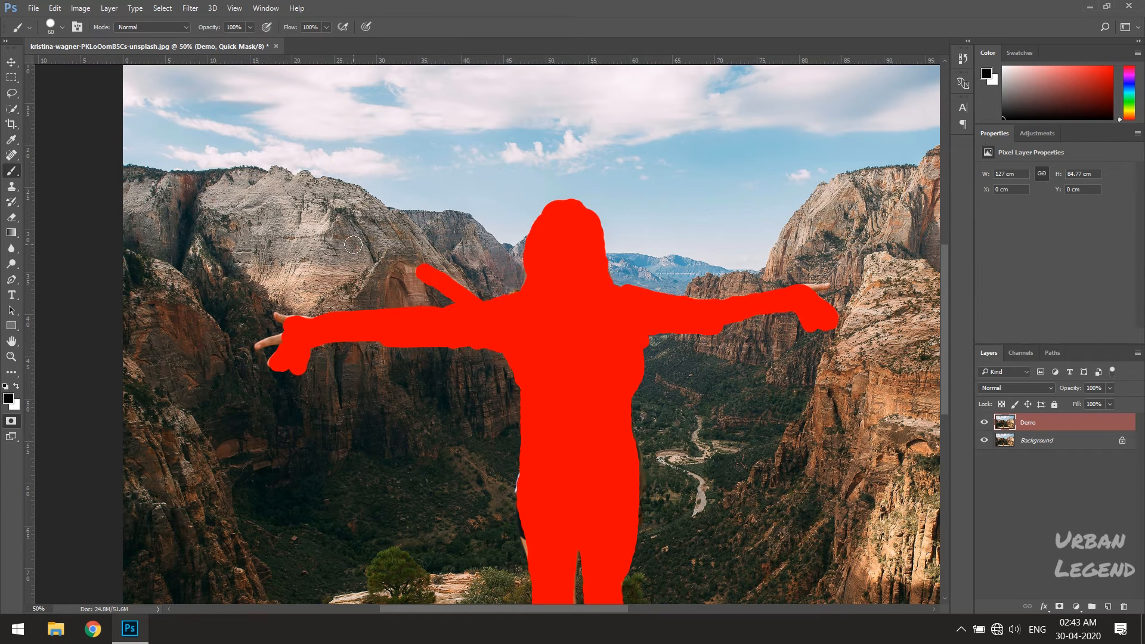
key("x")
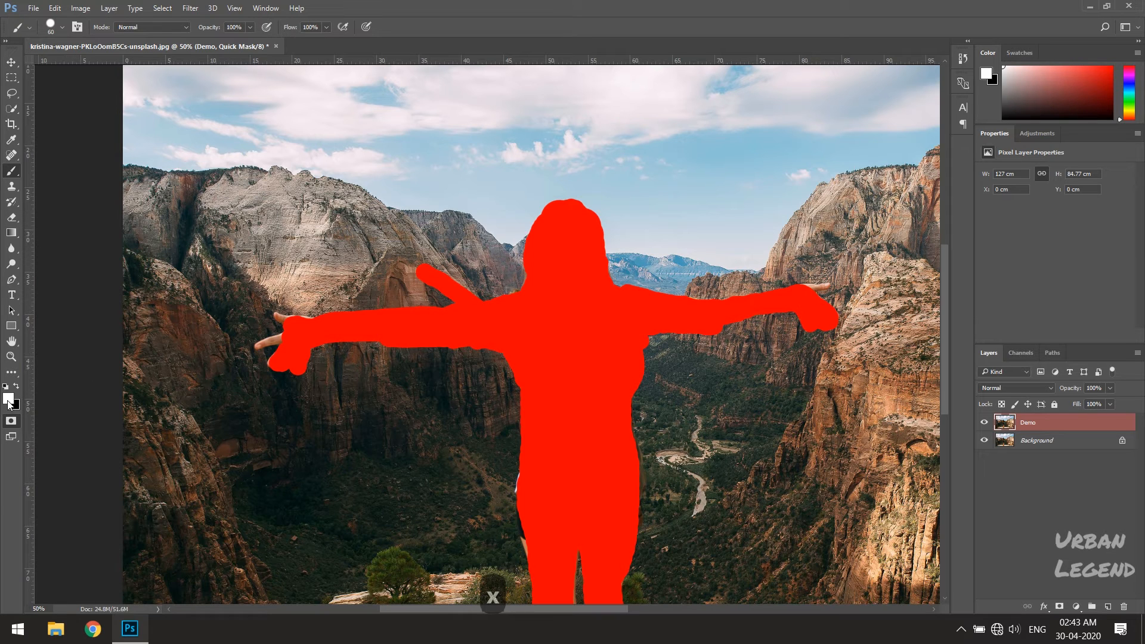
mouse_move(410, 262)
left_mouse_down()
mouse_move(477, 289)
mouse_move(420, 276)
mouse_move(448, 292)
mouse_move(476, 289)
mouse_move(479, 295)
left_mouse_up()
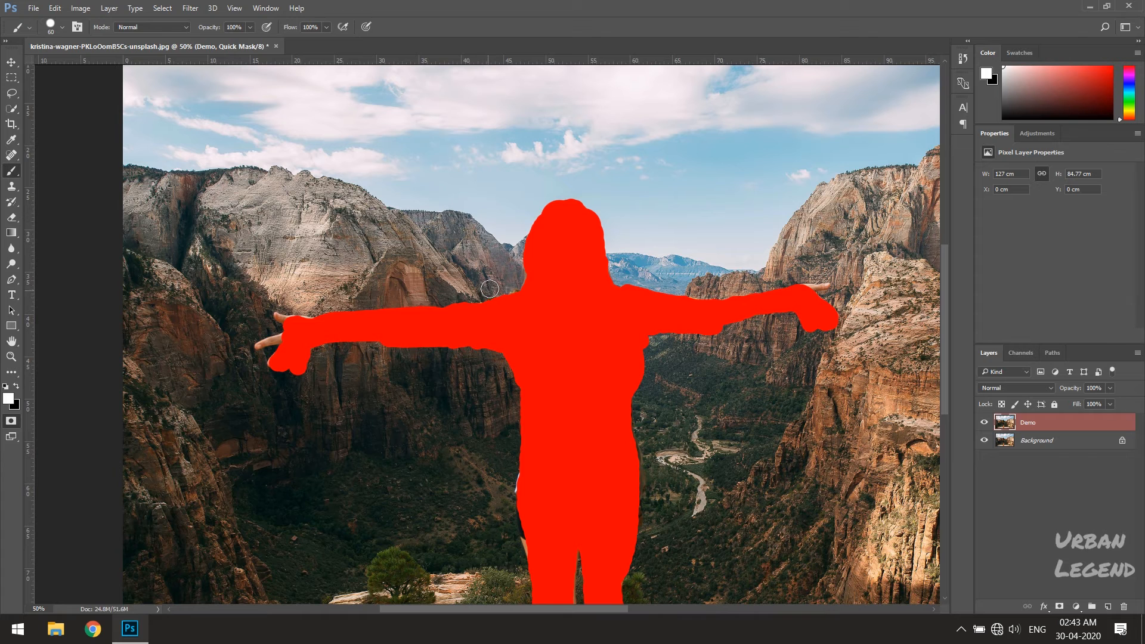
key("x")
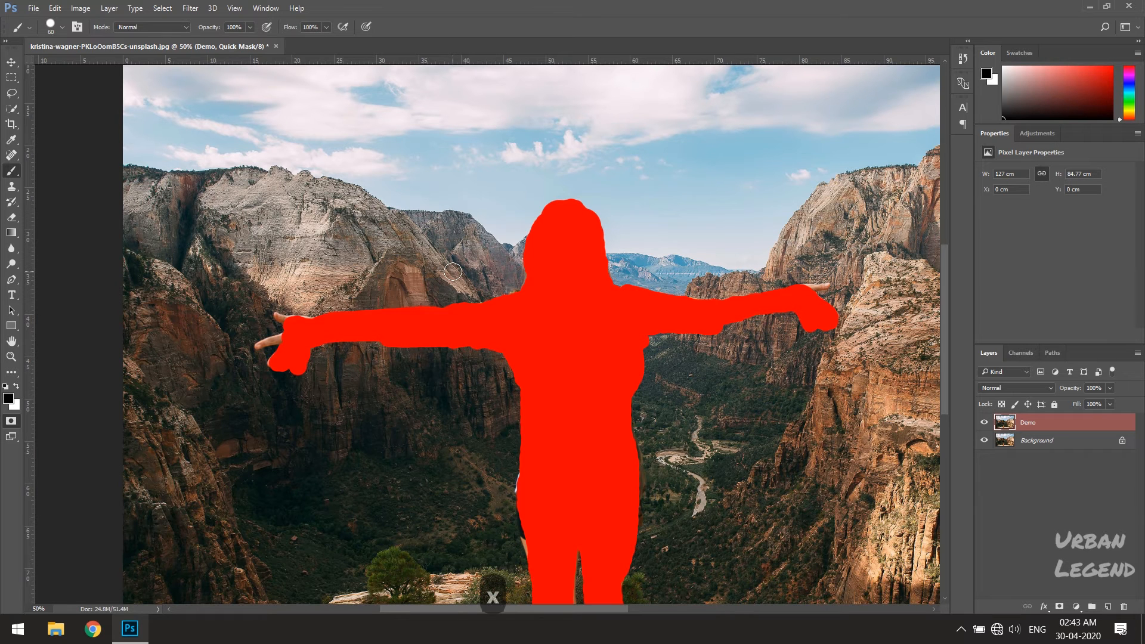
Step: Reduce the brush size to 30 and refine the Quick Mask around the fingers of the woman's left hand using black and white
key("bracketleft")
key("bracketleft")
key("bracketleft")
key("bracketleft")
key("bracketleft")
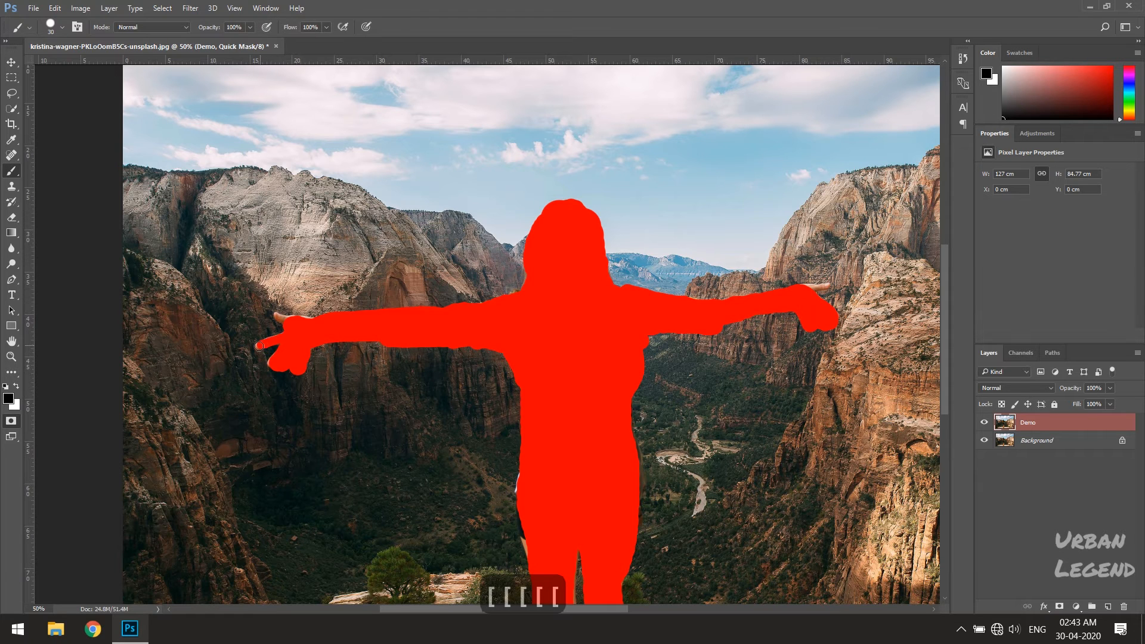
mouse_move(309, 326)
left_mouse_down()
mouse_move(281, 318)
mouse_move(265, 361)
mouse_move(273, 341)
mouse_move(318, 351)
mouse_move(279, 365)
left_mouse_up()
key("x")
key("x")
key("x")
key("x")
Step: Fill the mask gaps along the woman's left hip and thigh, and refine the mask around her right hand's fingers
left_click_drag(519, 477, 539, 580)
scroll(539, 579, "down", 1)
key("x")
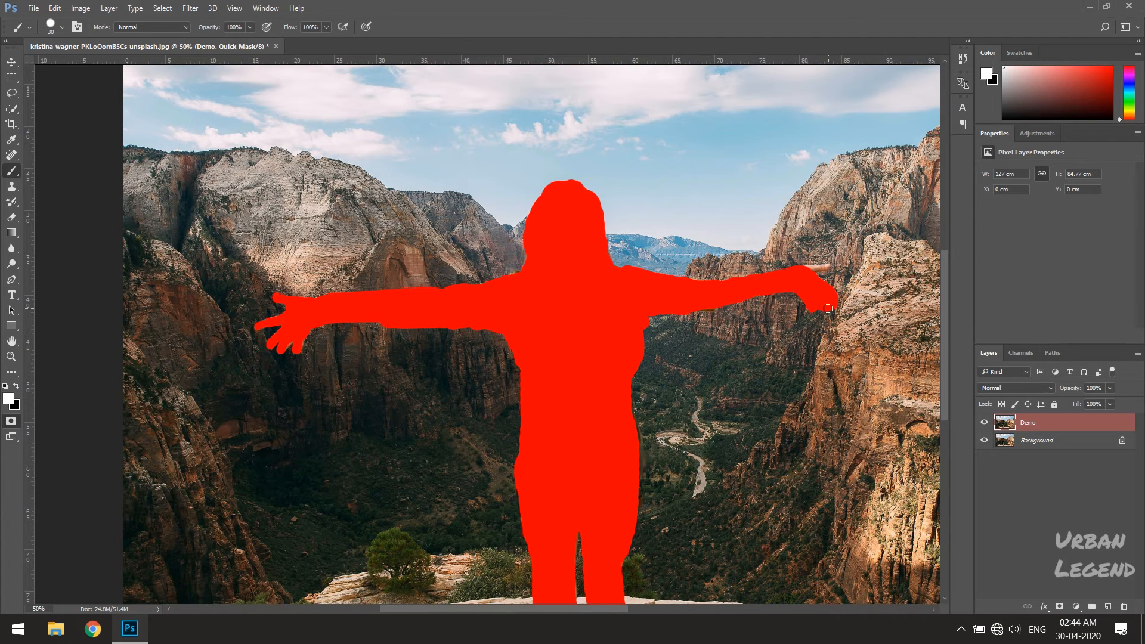
key("bracketleft")
left_click_drag(818, 273, 823, 266)
Step: Refine the mask along the right side of the woman's waist and hip with black and white, and set the brush size to 40
key("x")
left_click_drag(637, 360, 636, 456)
key("x")
left_click_drag(629, 402, 639, 463)
key("bracketright")
key("bracketright")
key("bracketright")
key("bracketright")
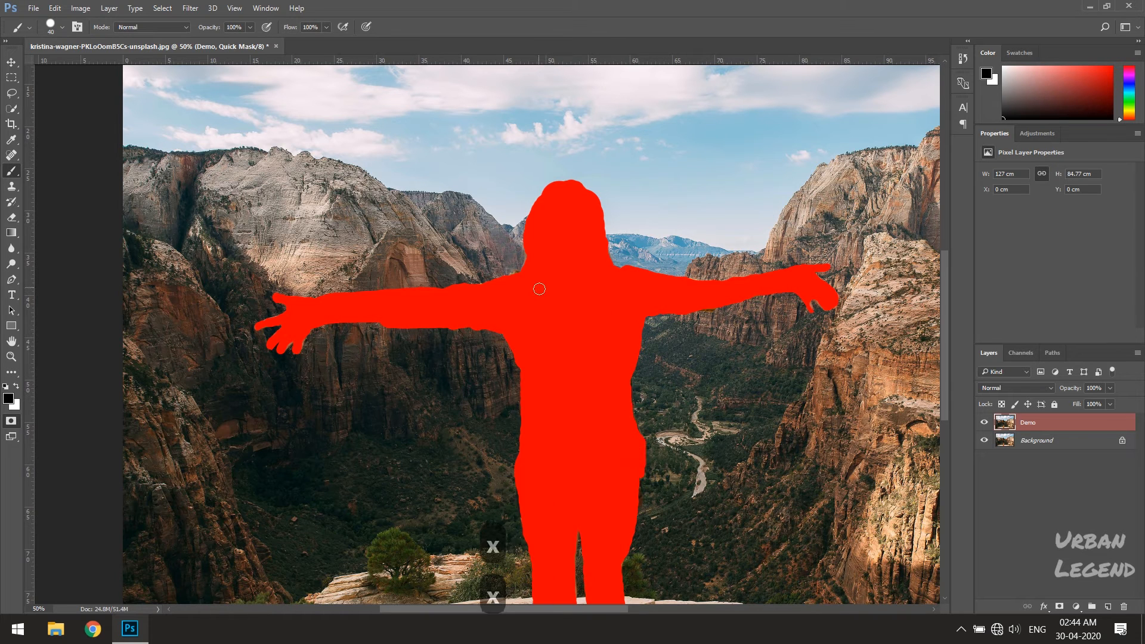
Step: Exit Quick Mask mode to turn the mask into a selection and open the Lens Blur filter
key("ctrl+minus")
key("q")
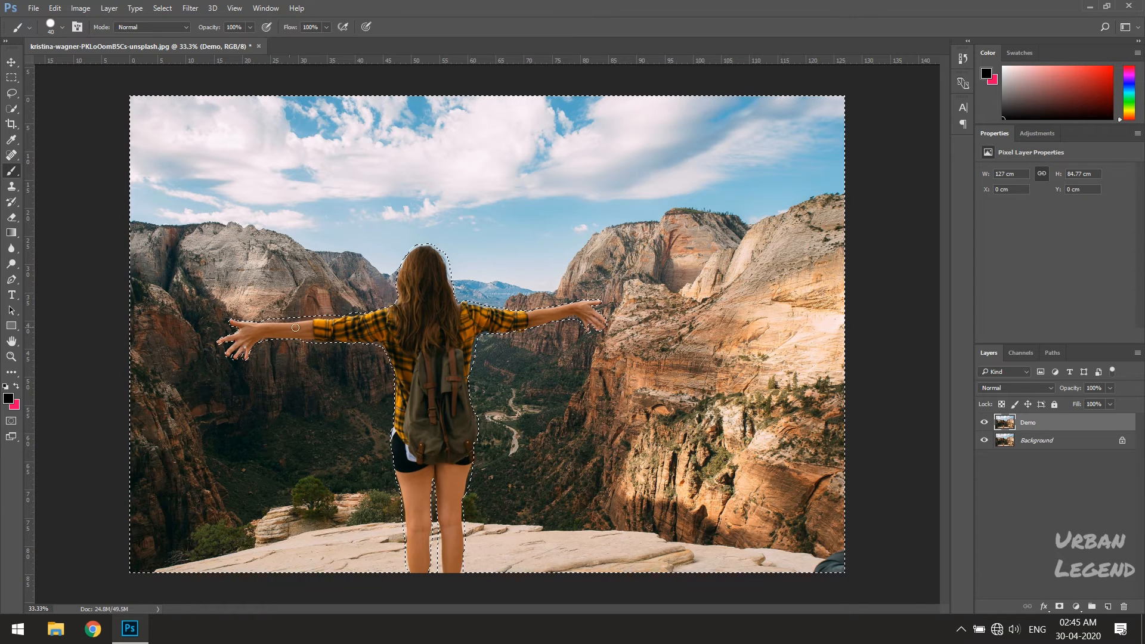
left_click(193, 7)
mouse_move(299, 171)
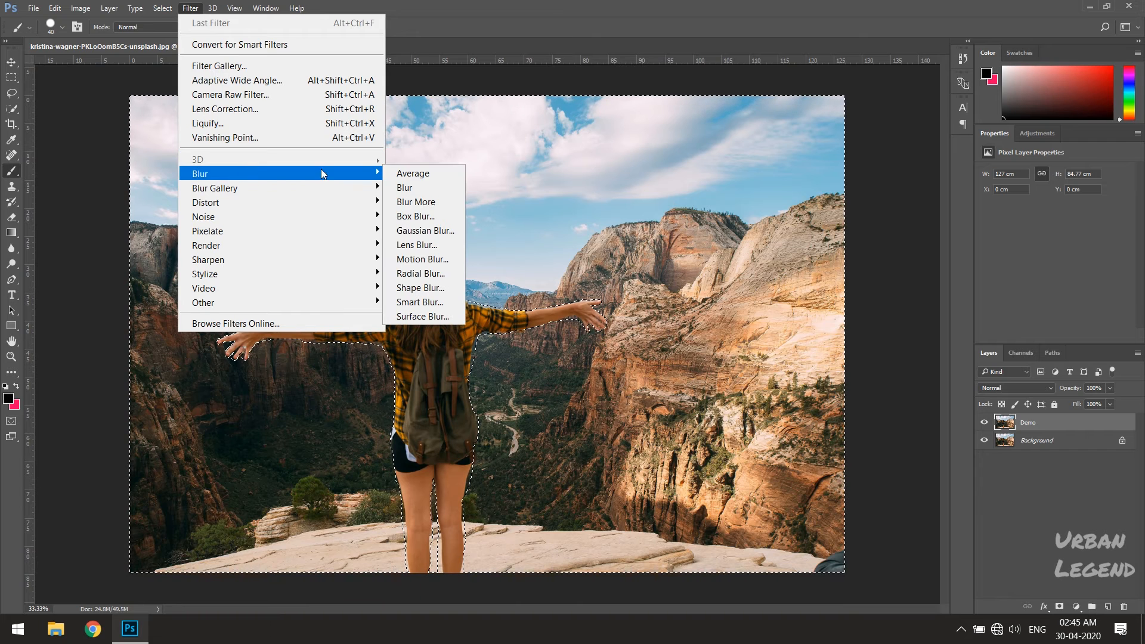
left_click(418, 247)
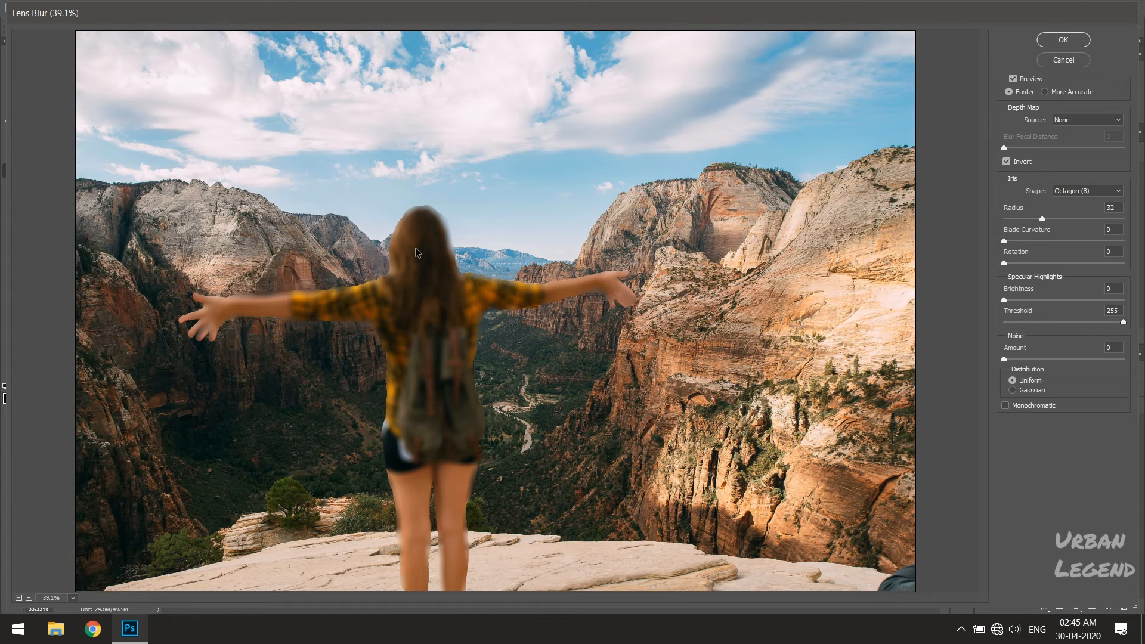
Step: Apply the Lens Blur to the background with Invert off and an iris Radius of 30, and deselect
left_click(1007, 161)
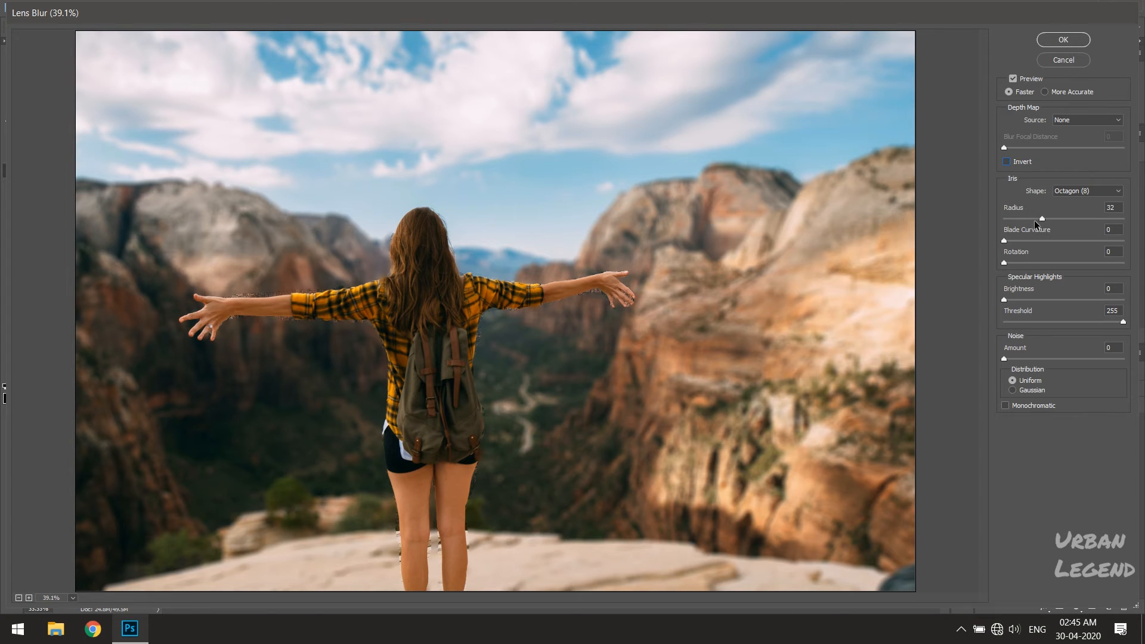
left_click_drag(1043, 219, 1067, 221)
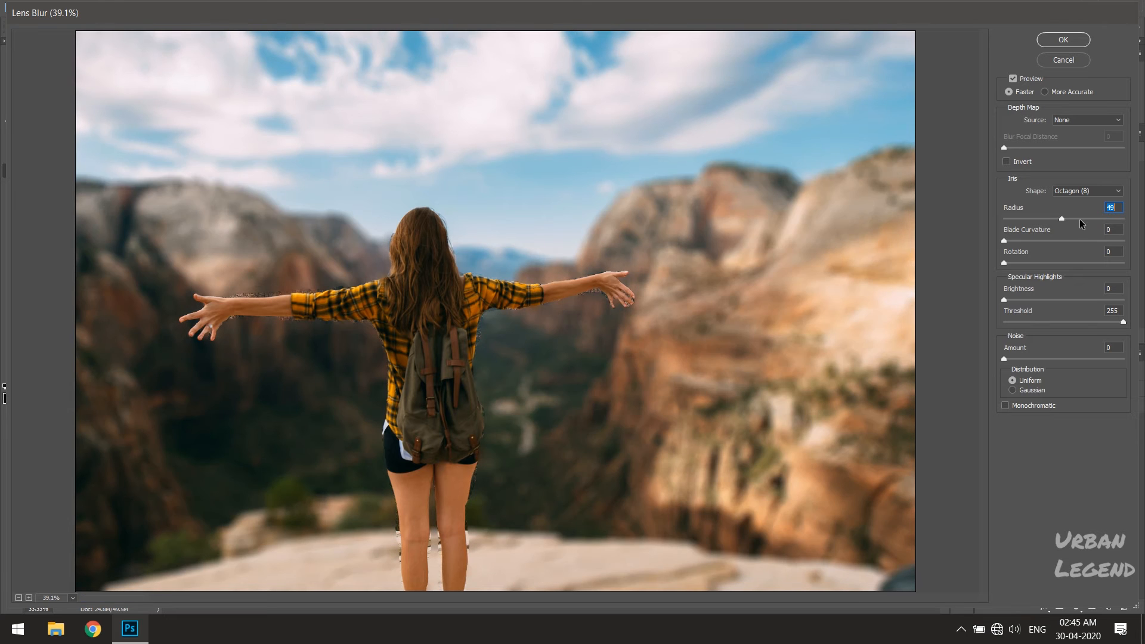
left_click_drag(1021, 221, 1017, 220)
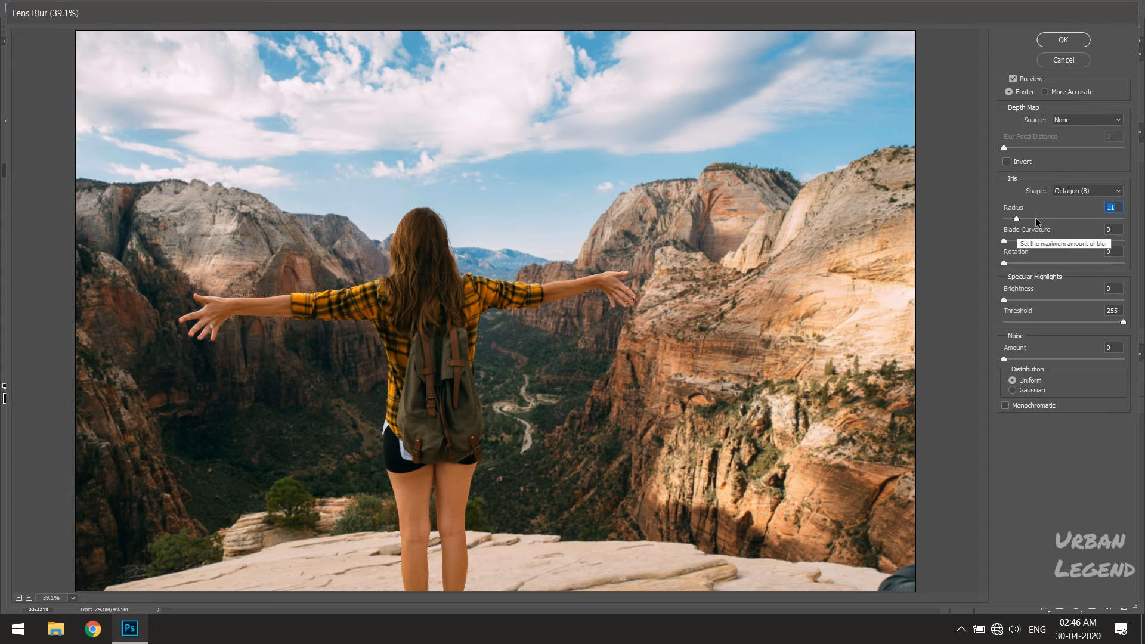
left_click(1039, 220)
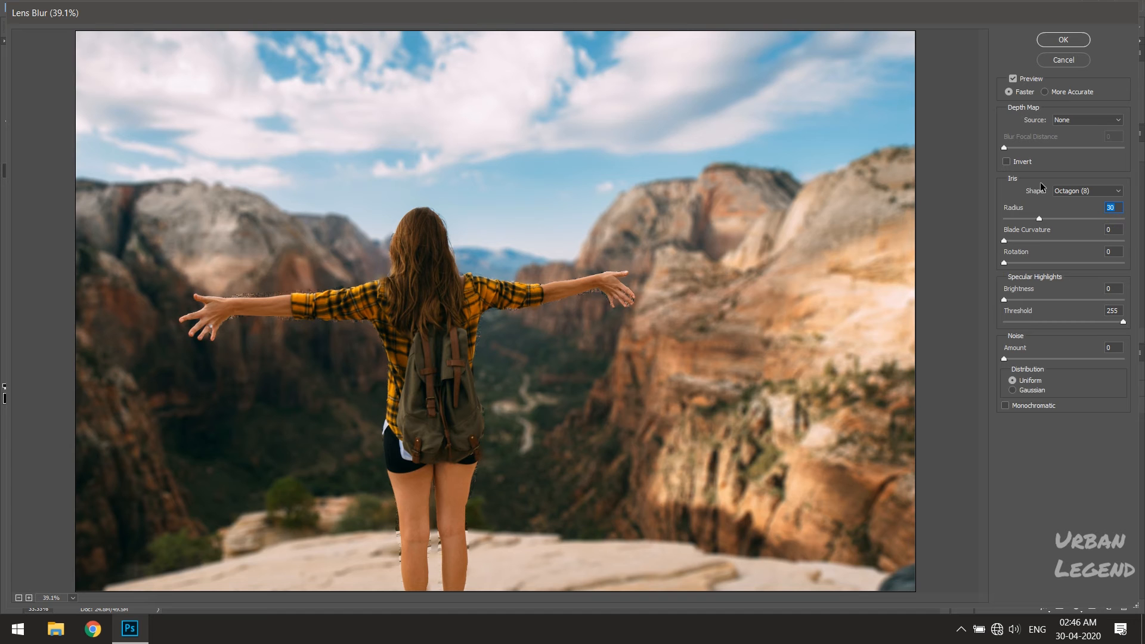
left_click(1060, 40)
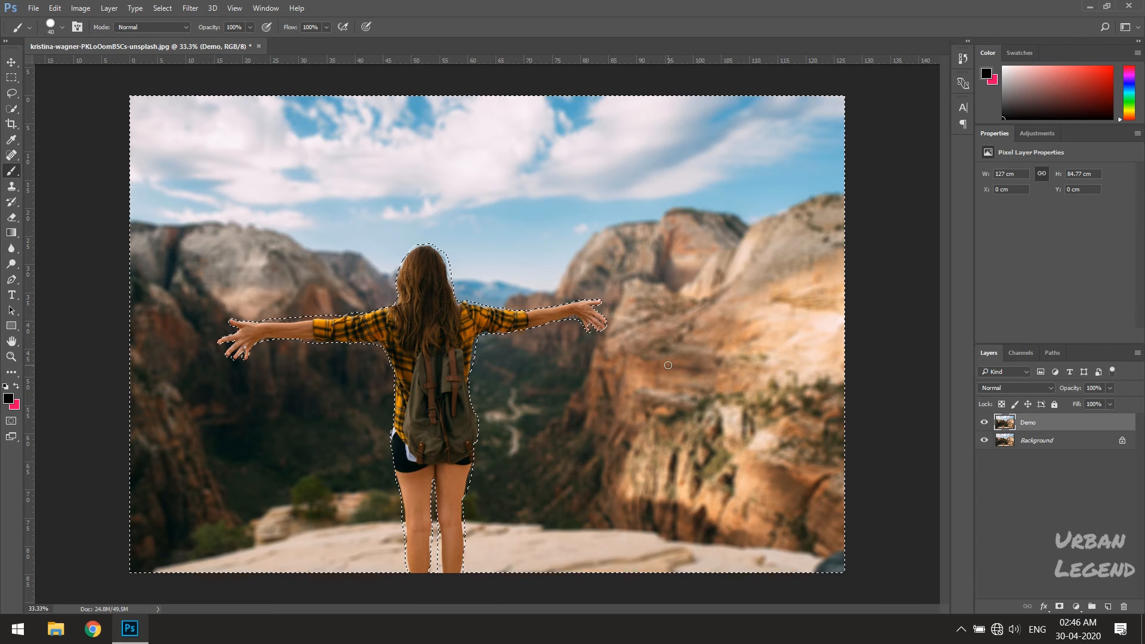
left_click(162, 8)
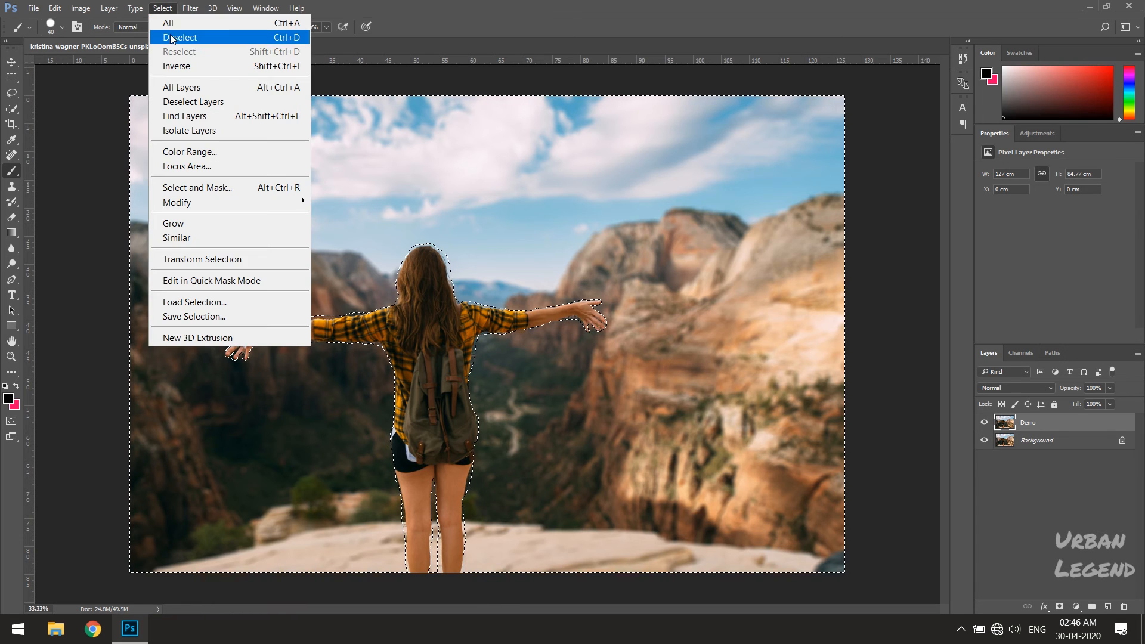
left_click(170, 35)
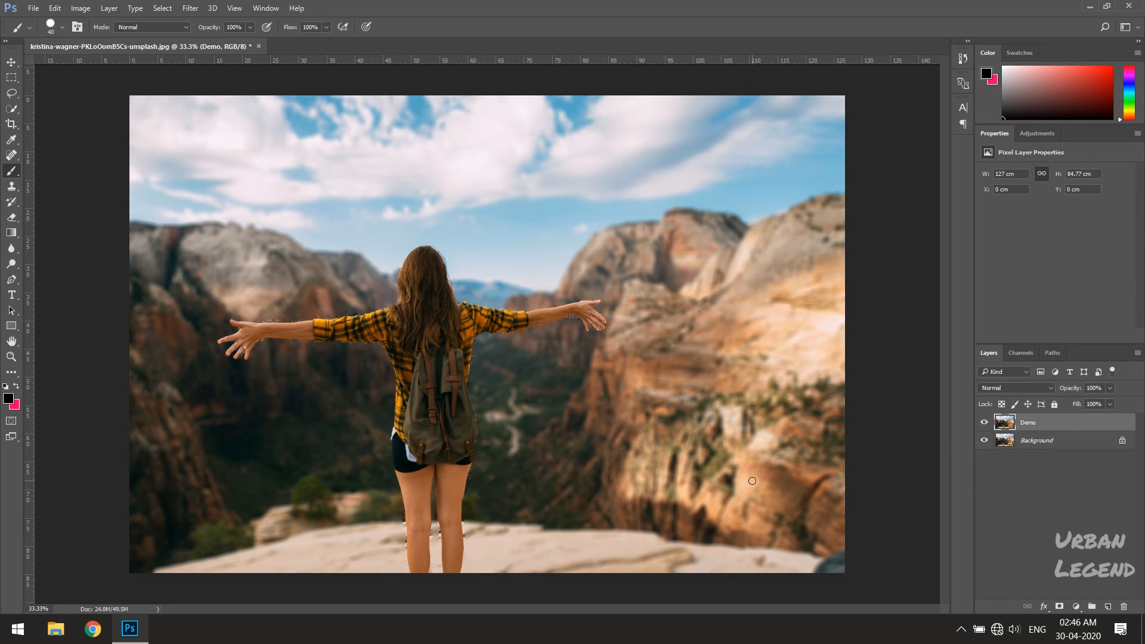
Step: Examine the blur edges around the woman's arms up close, and toggle the Demo layer's visibility to compare with the original
key("ctrl+equal")
key("ctrl+equal")
key("ctrl+equal")
key("ctrl+equal")
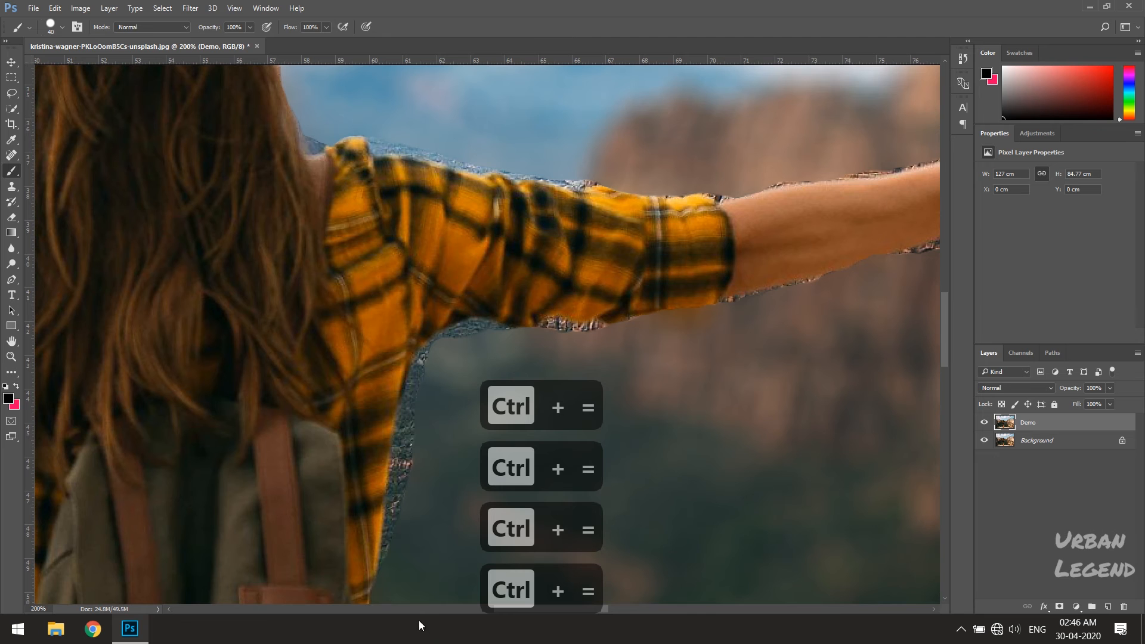
left_click_drag(603, 607, 655, 606)
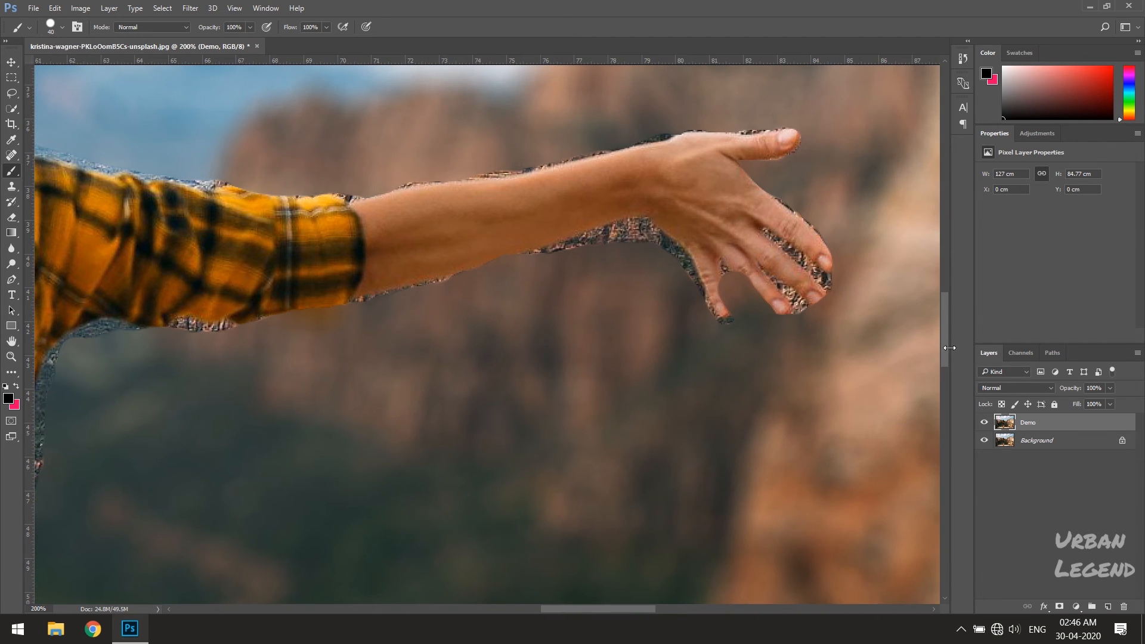
left_click_drag(944, 348, 943, 321)
key("ctrl+minus")
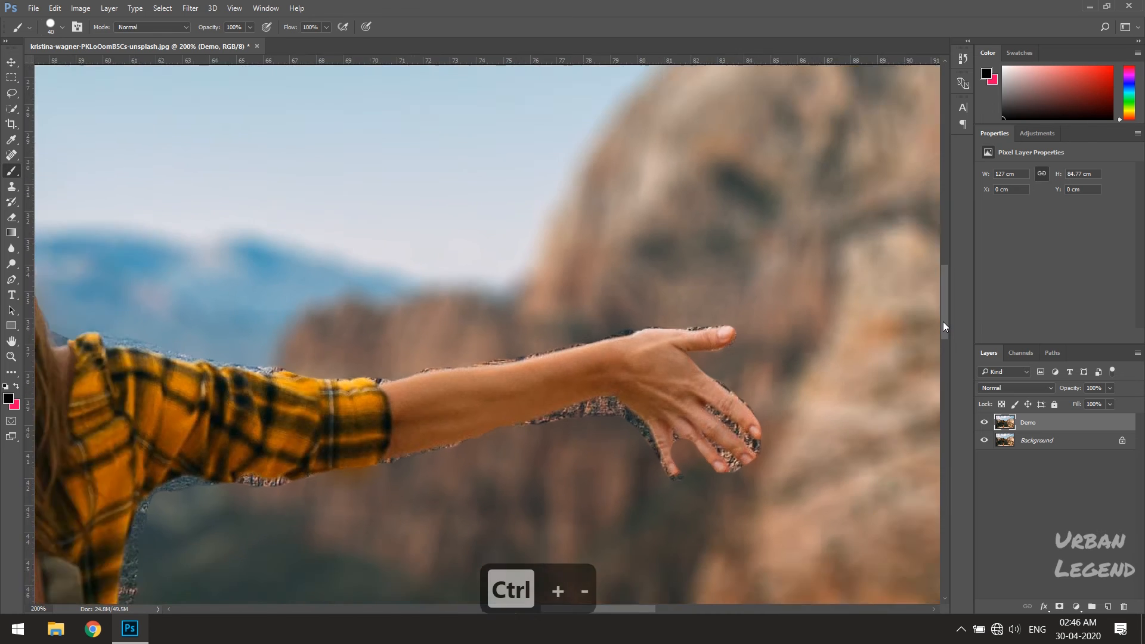
key("ctrl+minus")
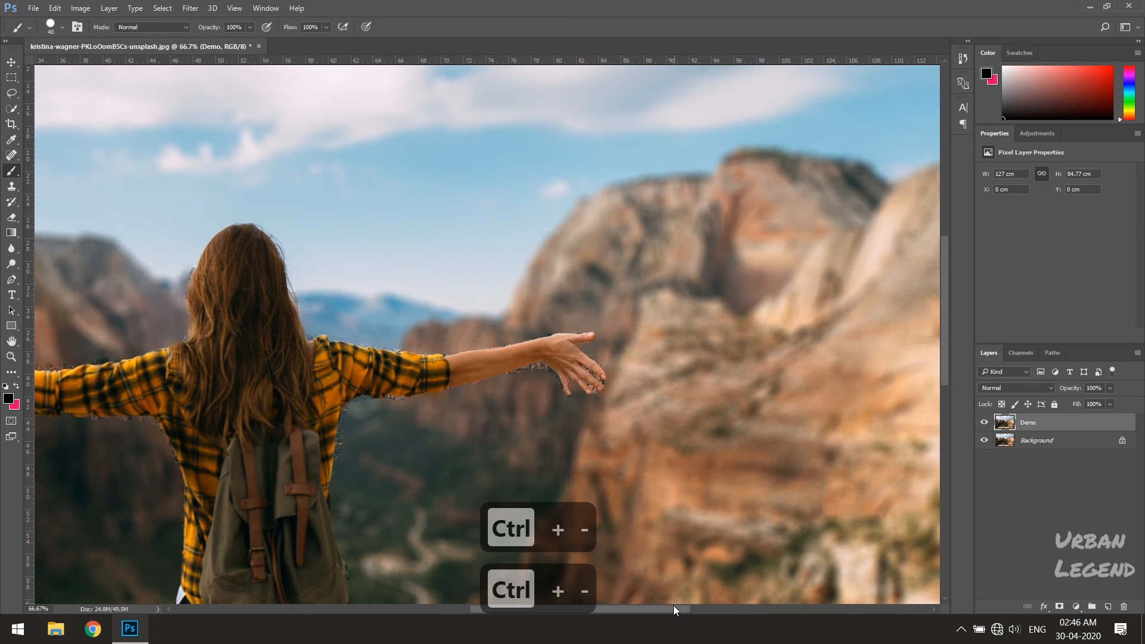
left_click_drag(676, 610, 591, 610)
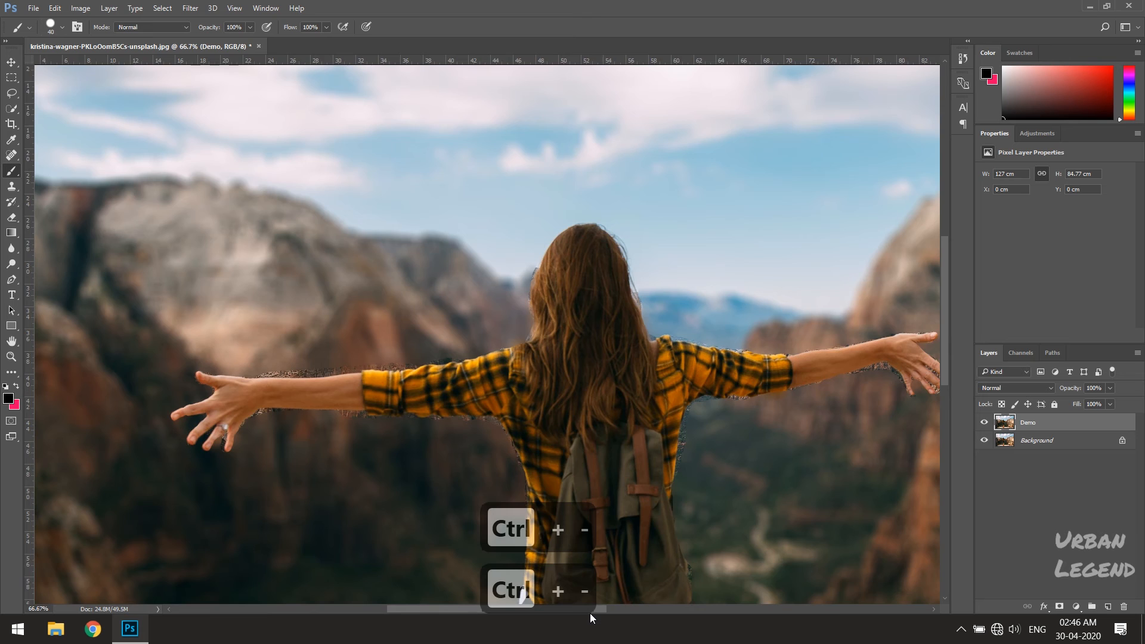
key("ctrl+minus")
key("ctrl+minus")
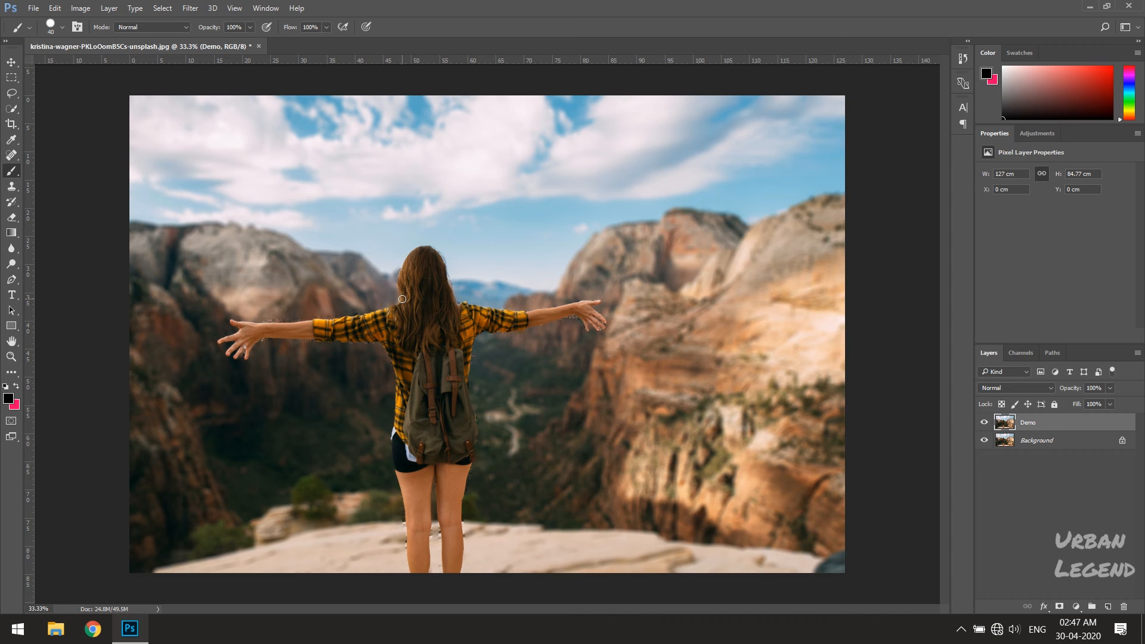
left_click(985, 423)
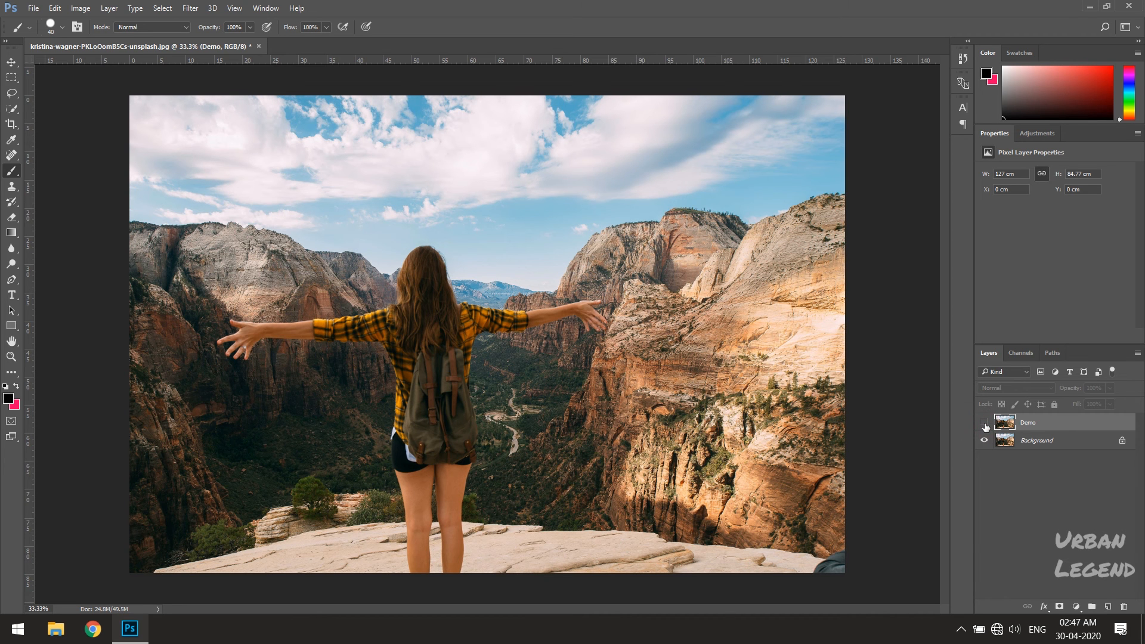
left_click(985, 423)
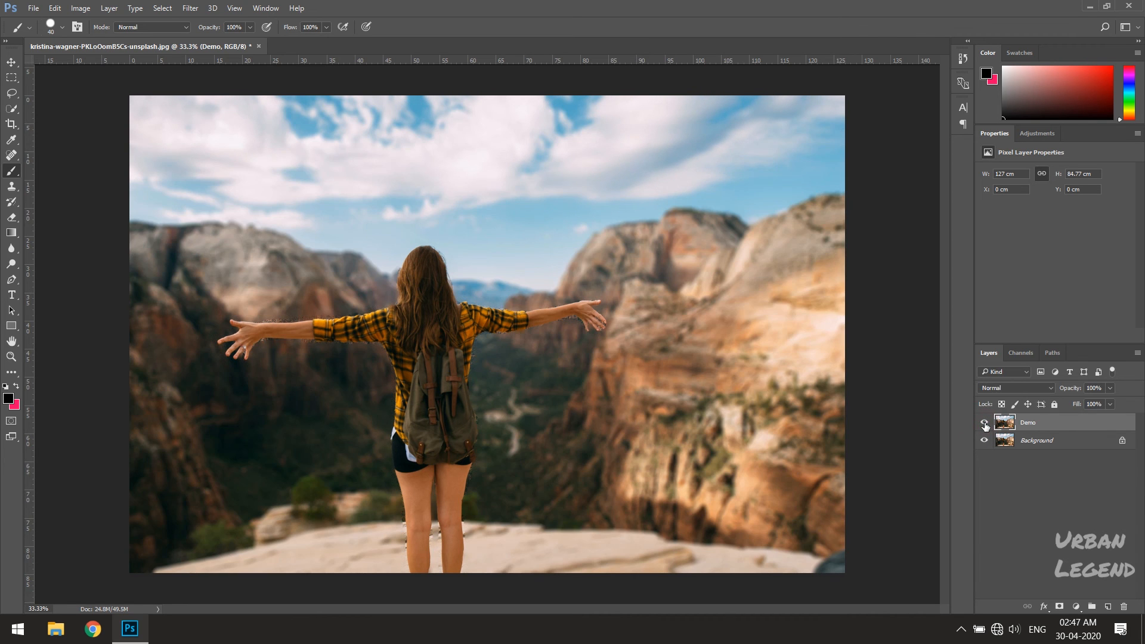